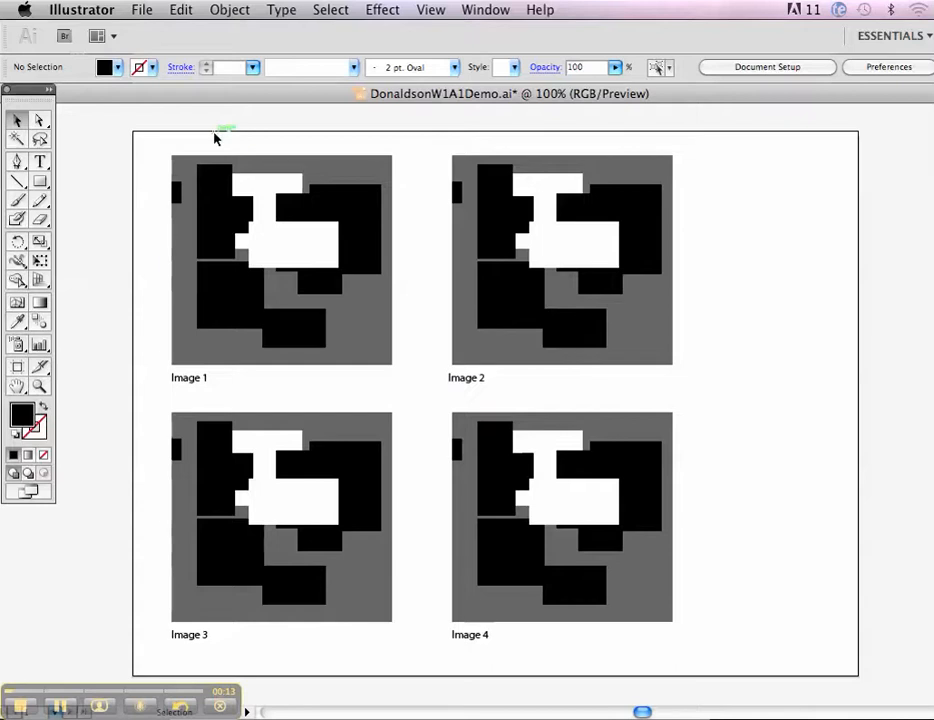
Step: Add a text label with the author's surname followed by W1A1_DEMO and place it in the artboard's lower-right corner
click(40, 161)
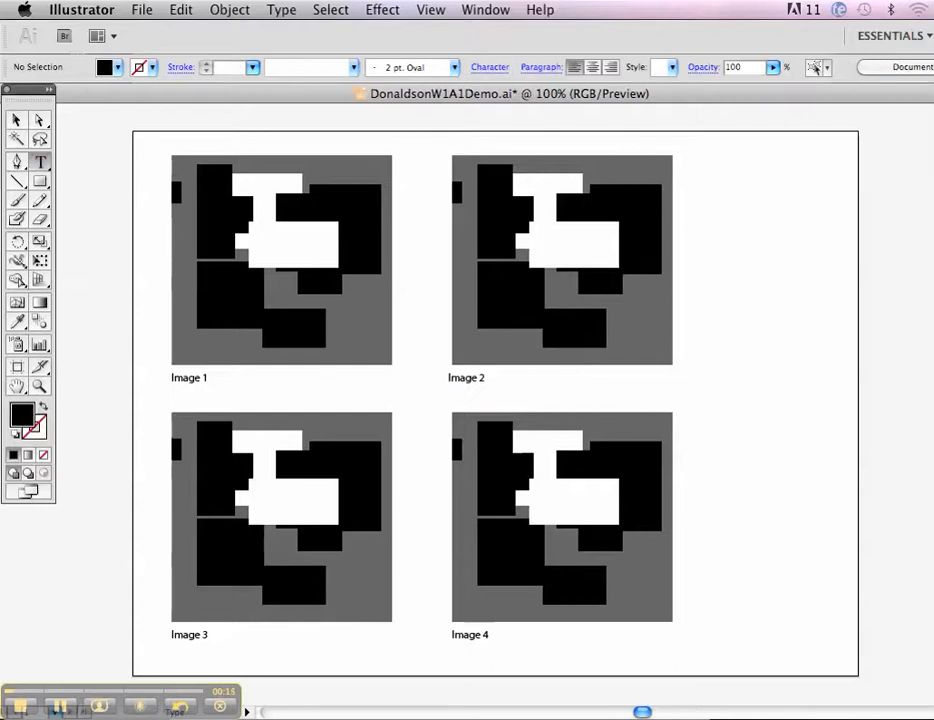
click(641, 658)
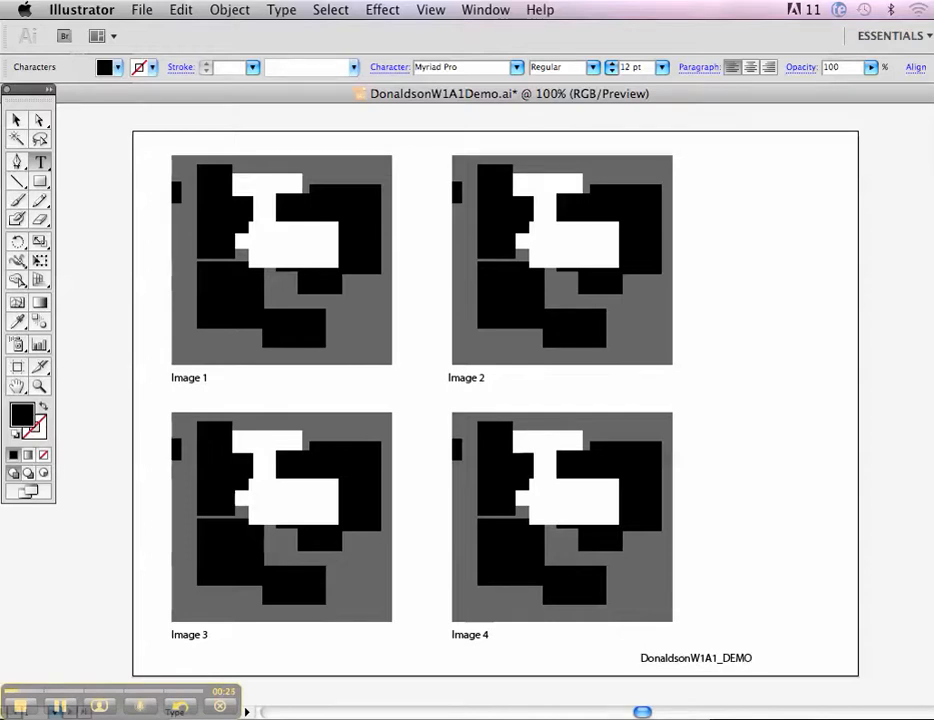
click(15, 121)
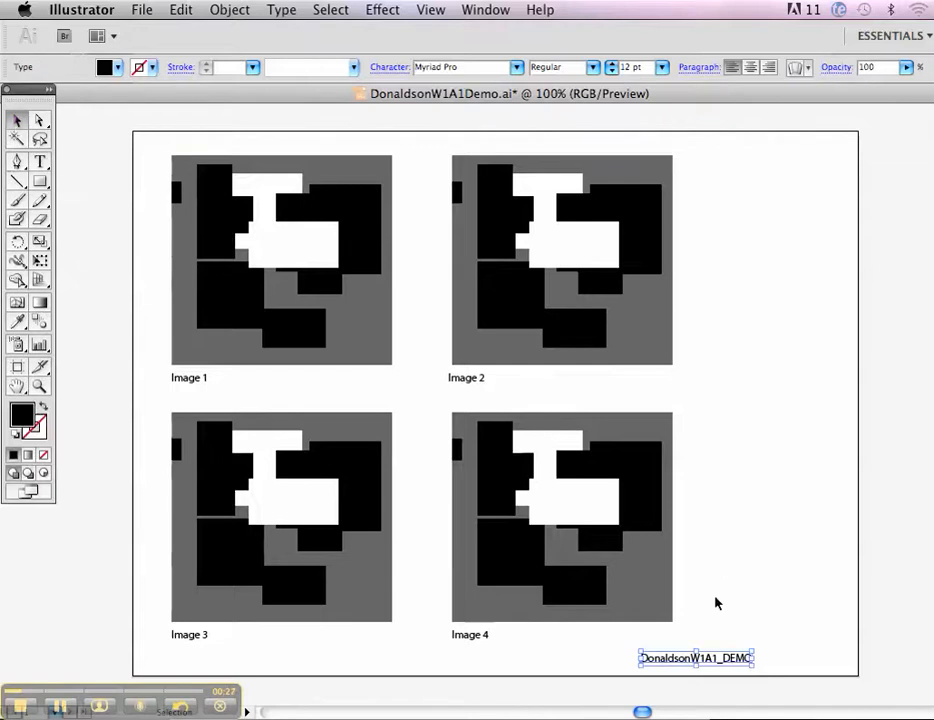
drag(679, 661, 757, 660)
click(803, 350)
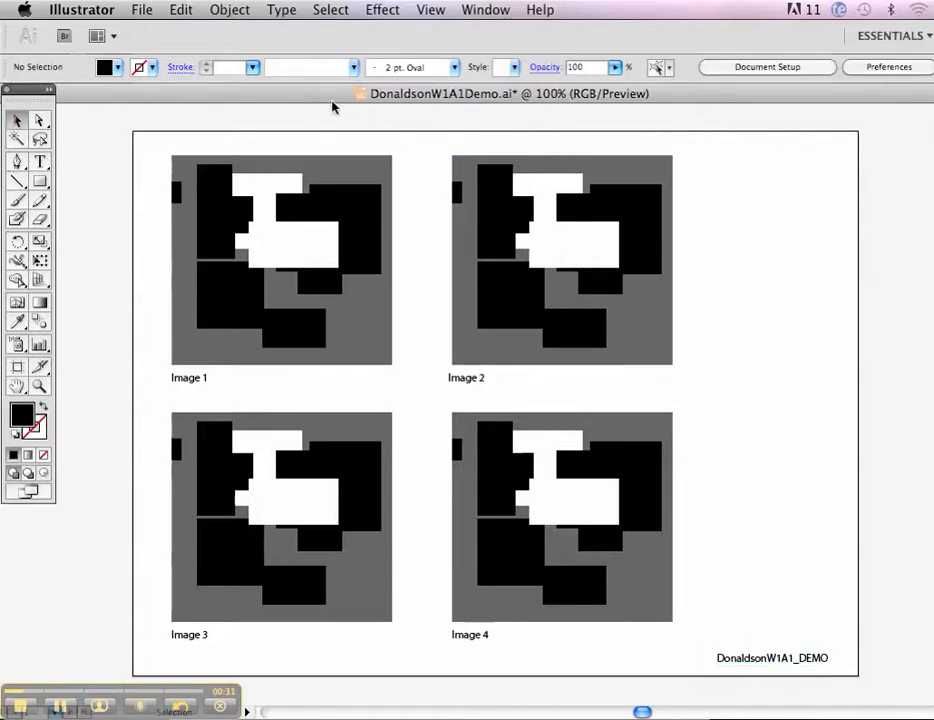
click(142, 10)
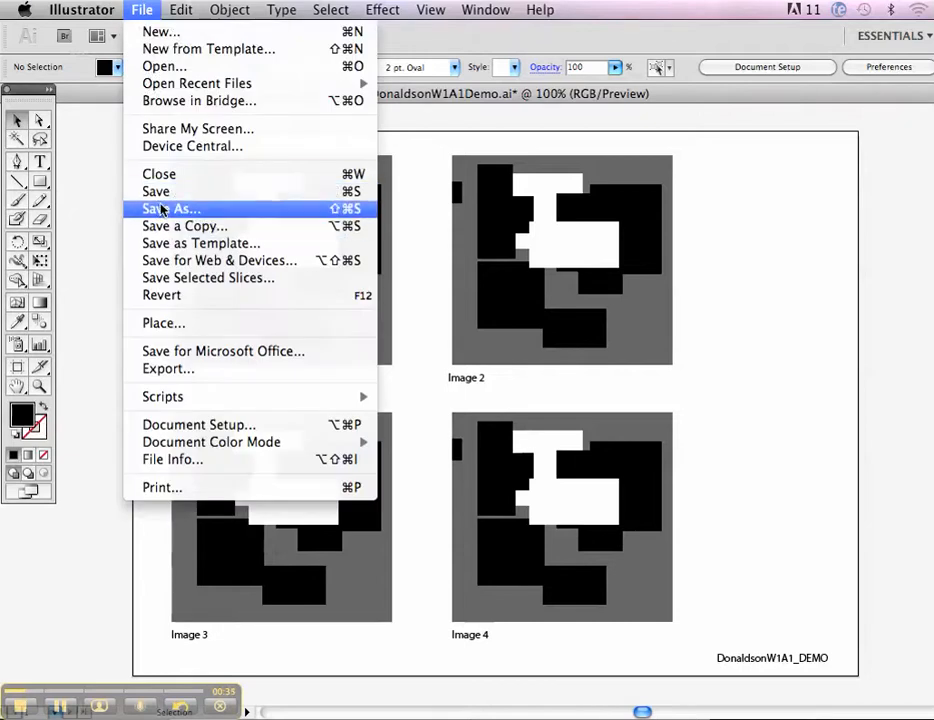
click(197, 262)
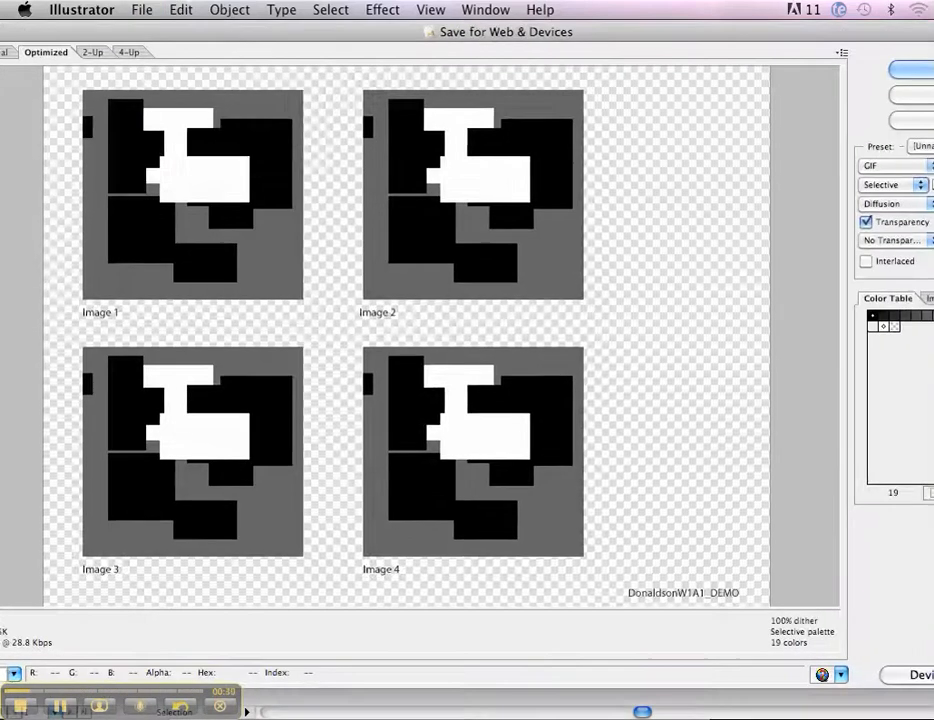
drag(932, 33, 903, 56)
click(824, 183)
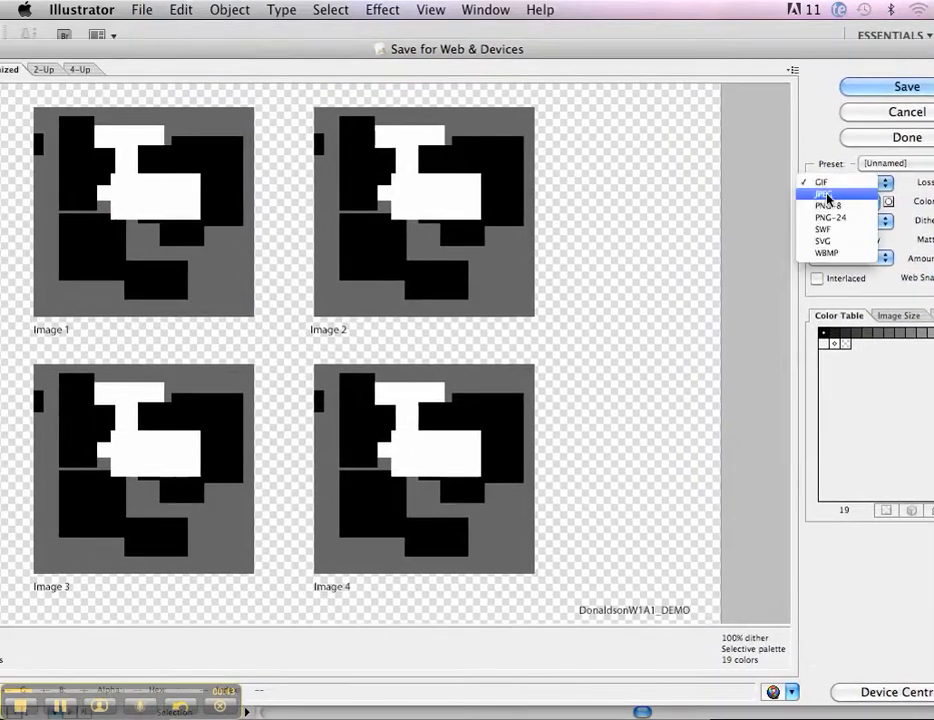
click(826, 196)
drag(532, 46, 720, 48)
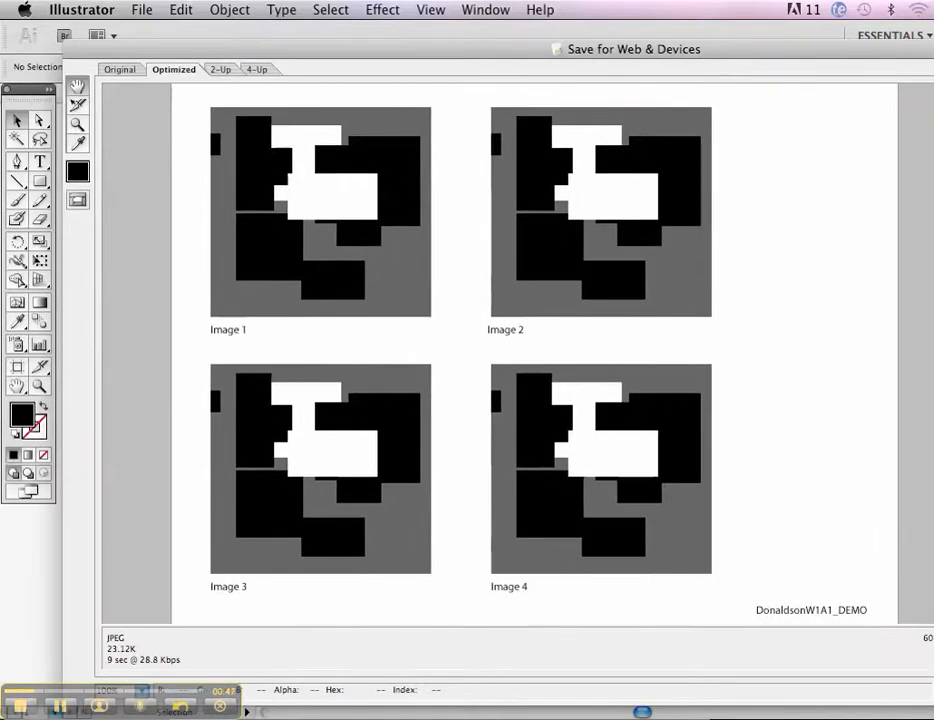
key(Escape)
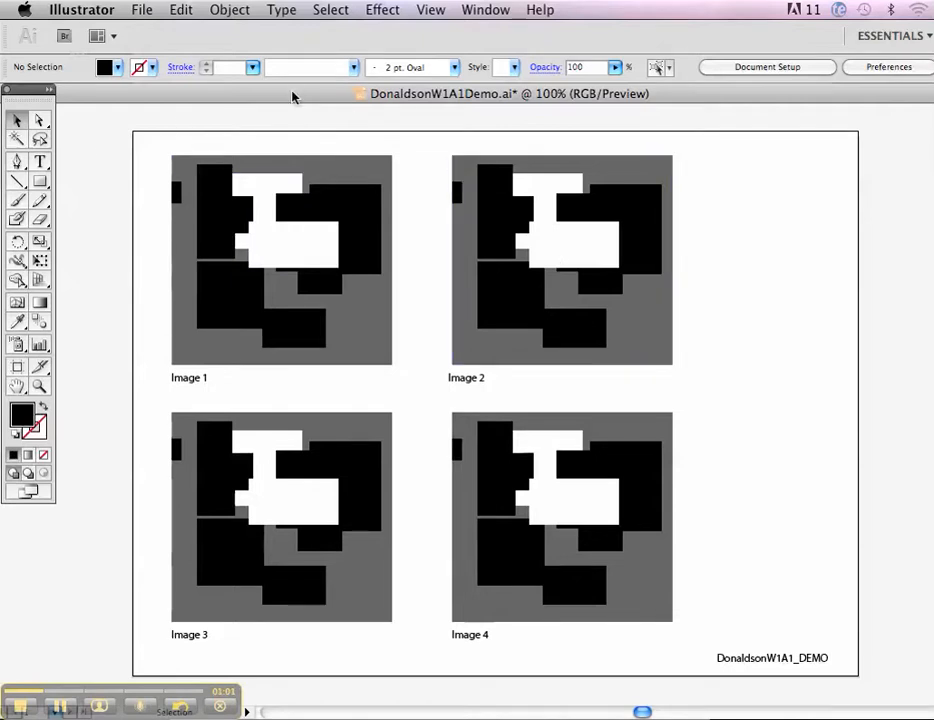
Step: Draw a white, strokeless rectangle covering the whole artboard and send it behind all the artwork
click(40, 183)
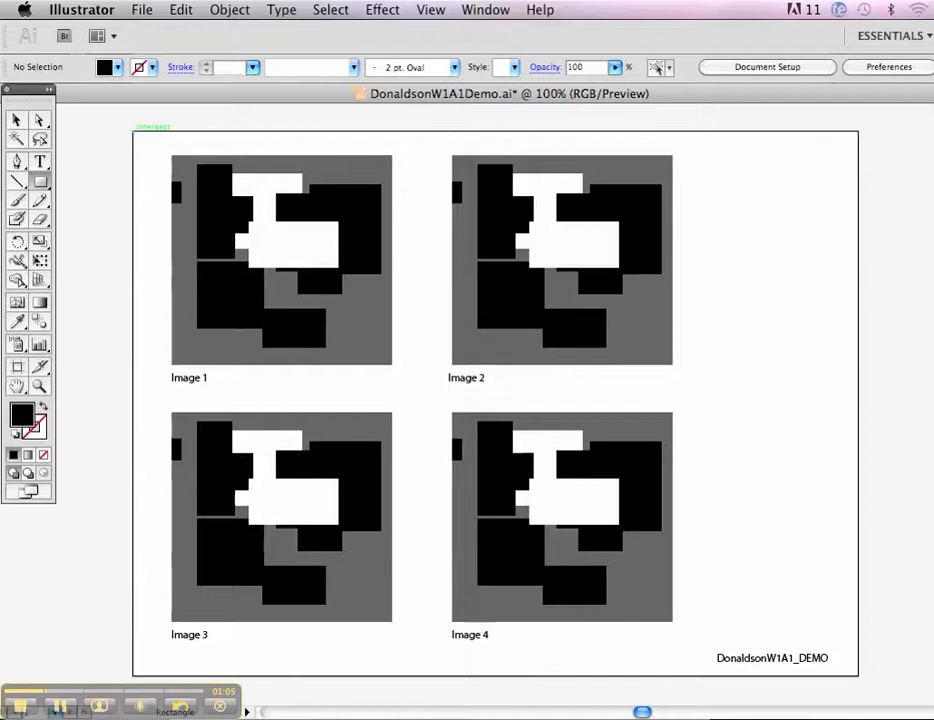
drag(134, 131, 858, 676)
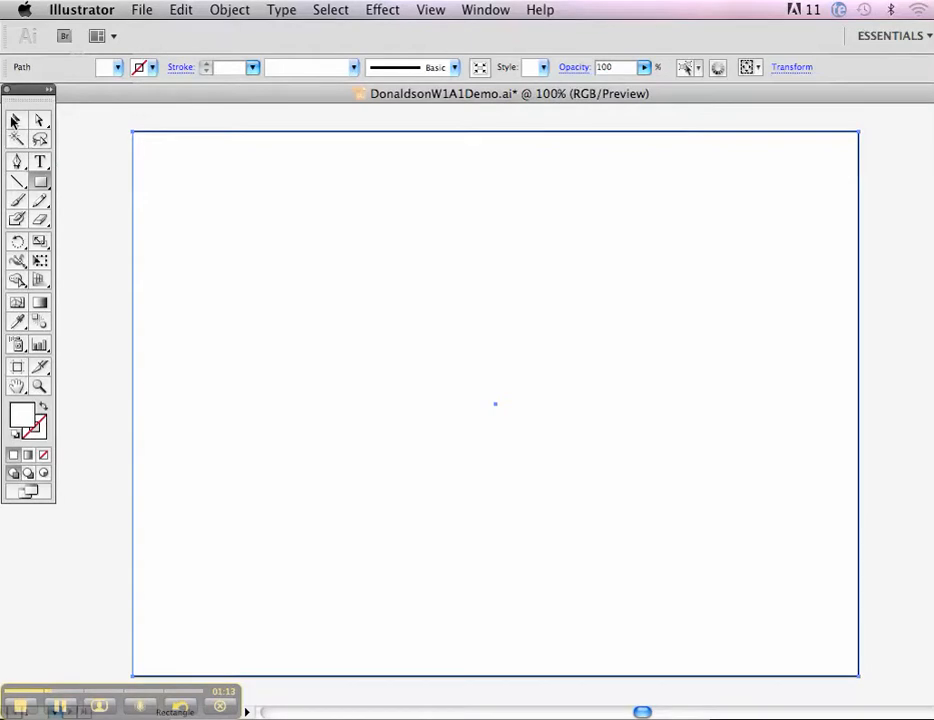
click(16, 120)
key(super)
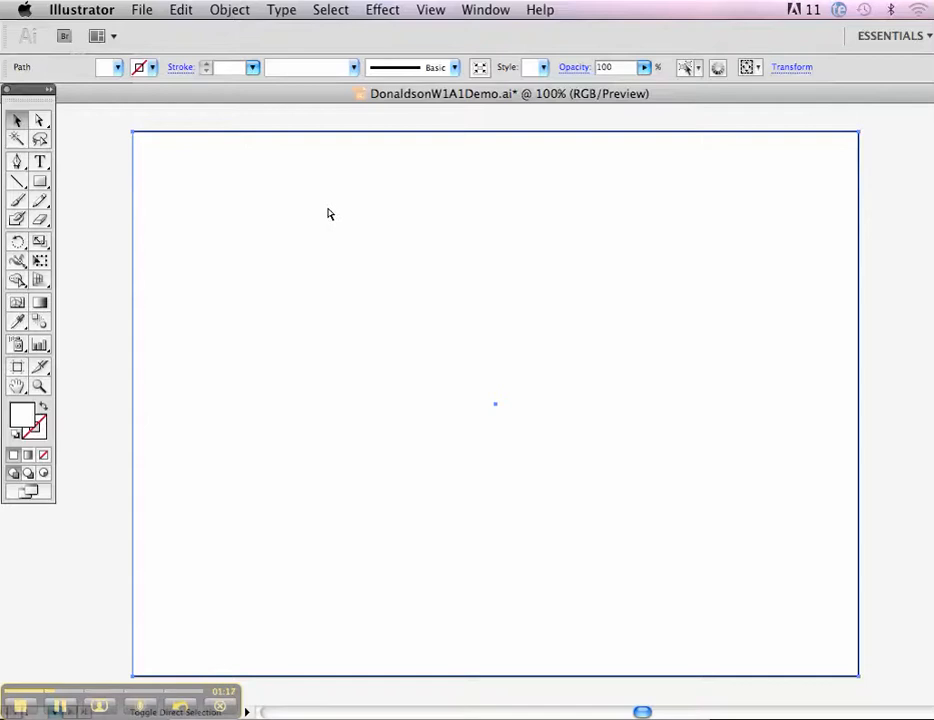
key(super+shift+bracketleft)
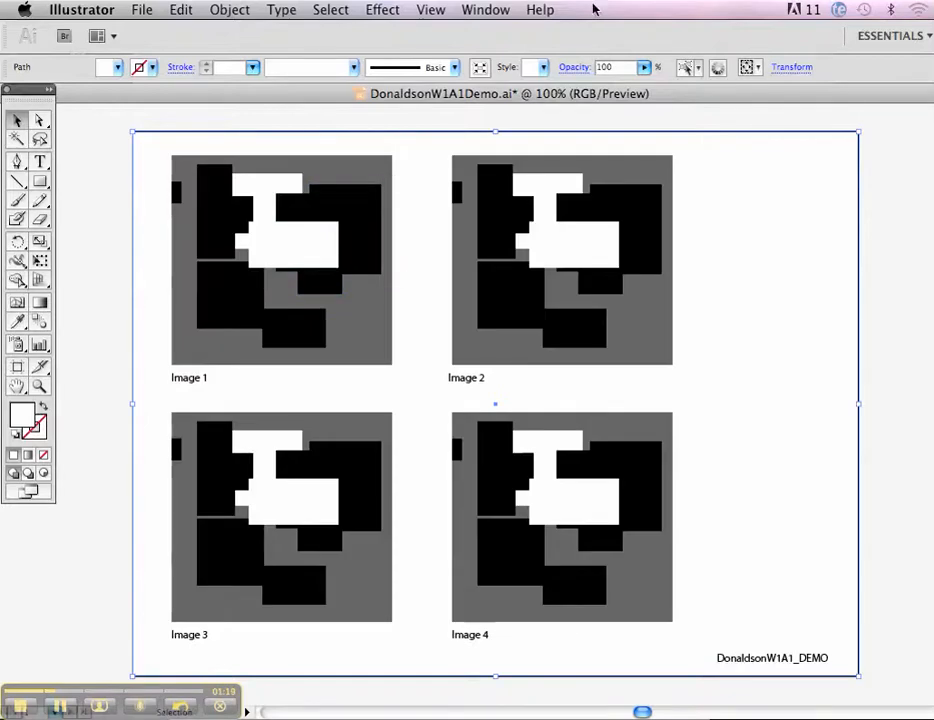
click(891, 153)
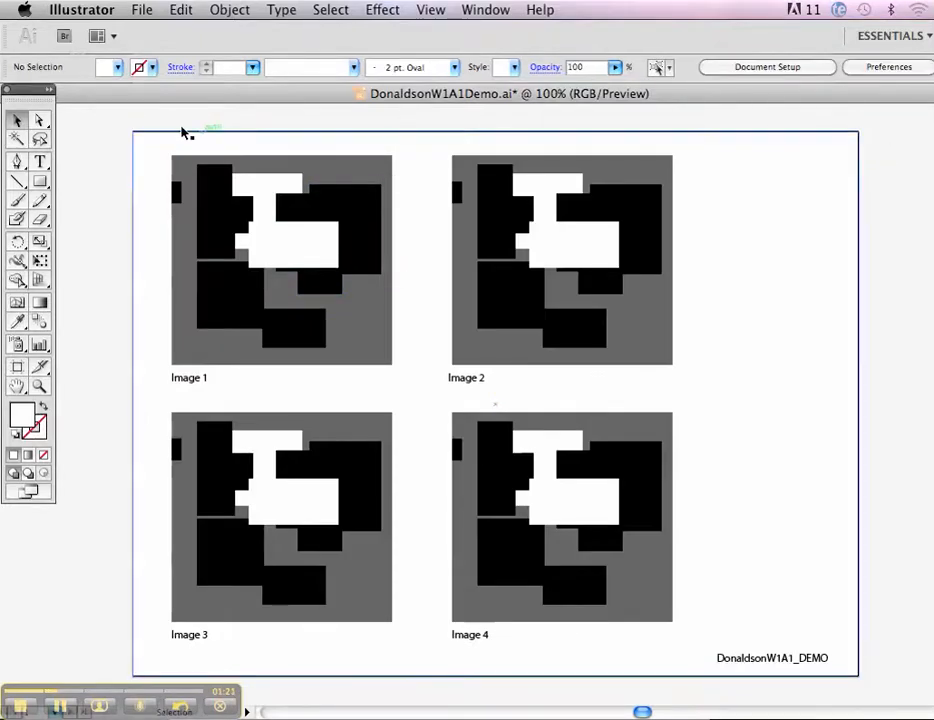
drag(110, 124, 907, 669)
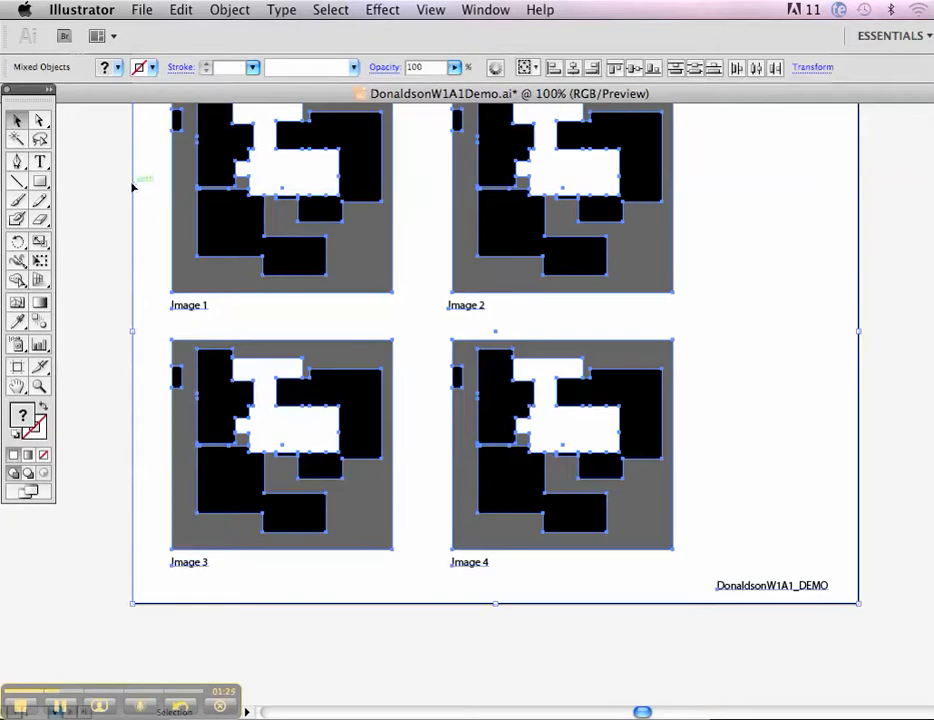
click(898, 213)
scroll(898, 213, up, 2)
Step: Export the artwork to the Desktop in JPEG (jpg) format, replacing the existing file and accepting the offered JPEG options
click(145, 10)
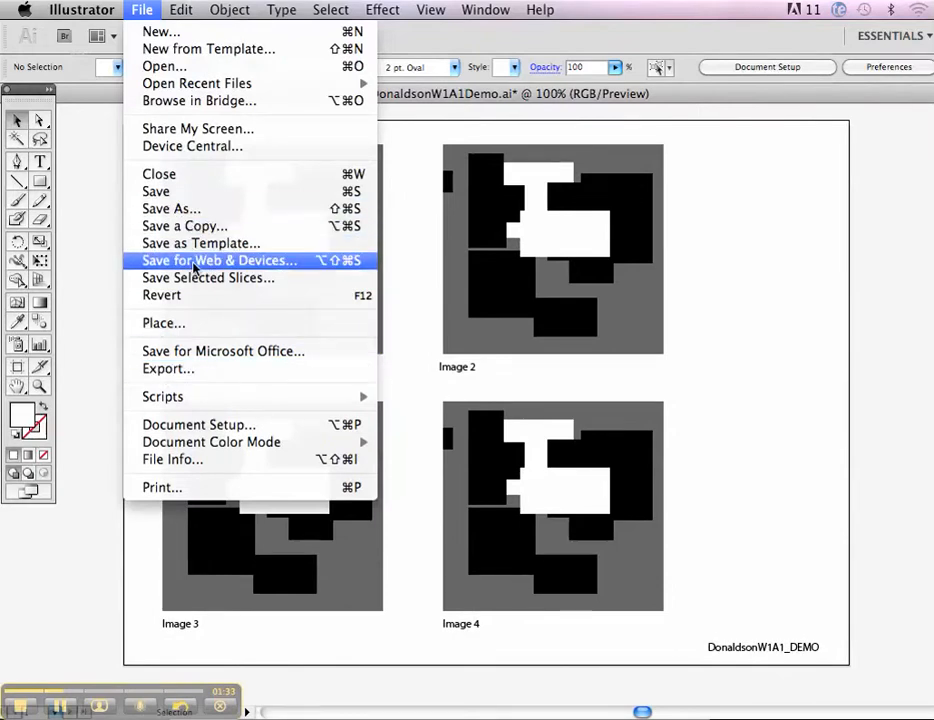
click(236, 370)
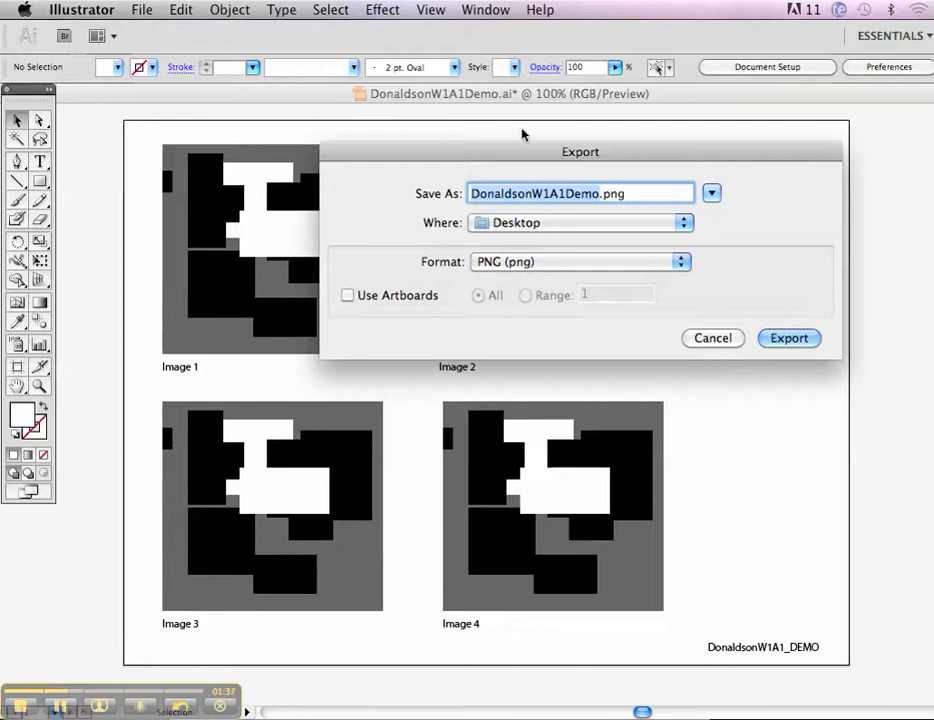
drag(522, 150, 316, 170)
click(301, 253)
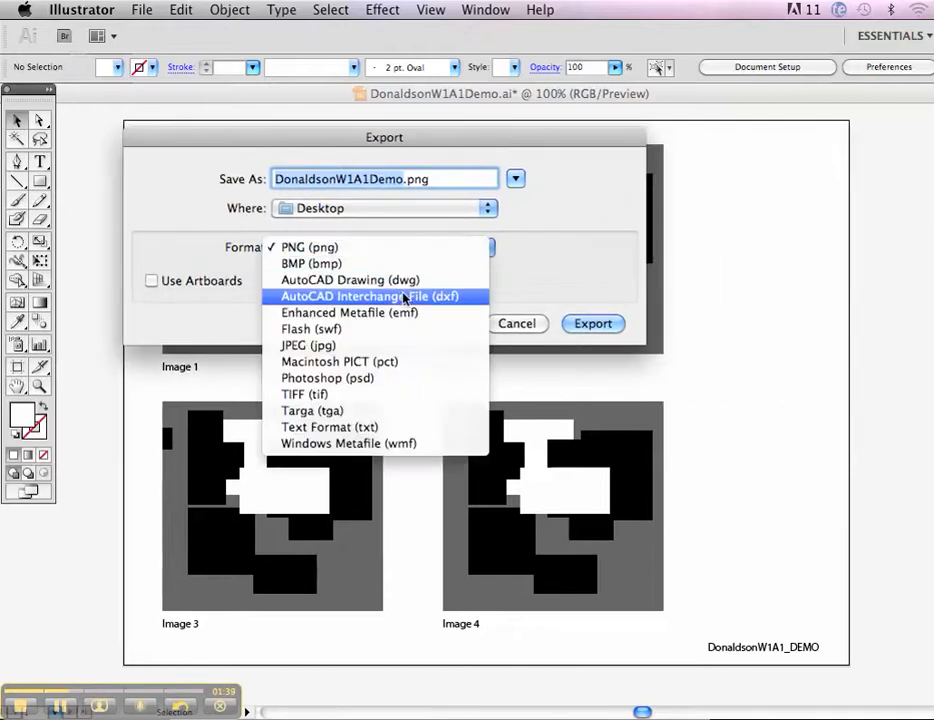
click(392, 346)
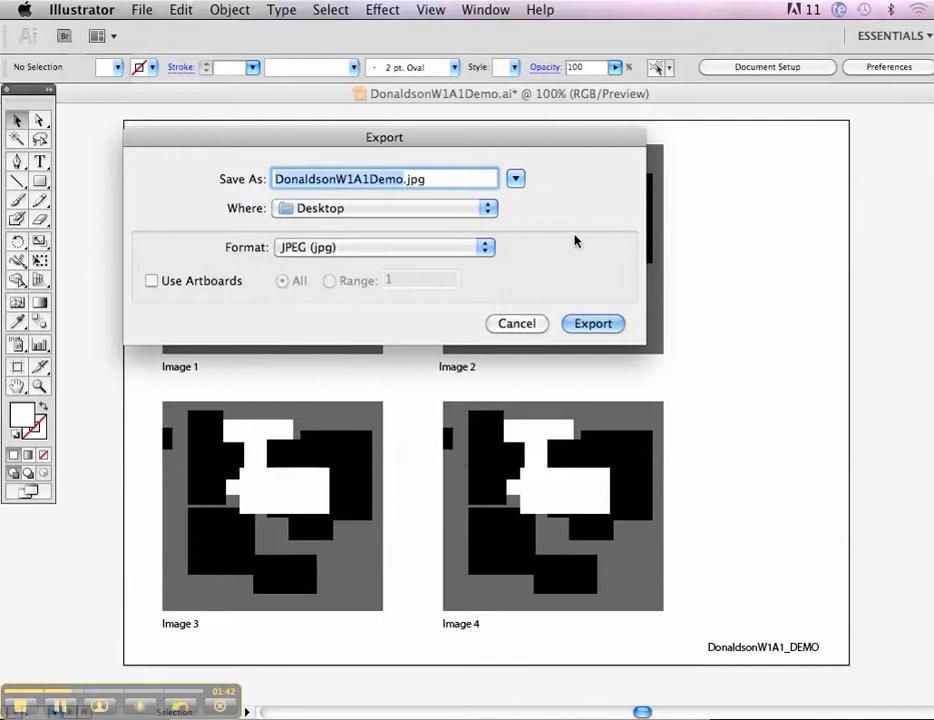
click(591, 323)
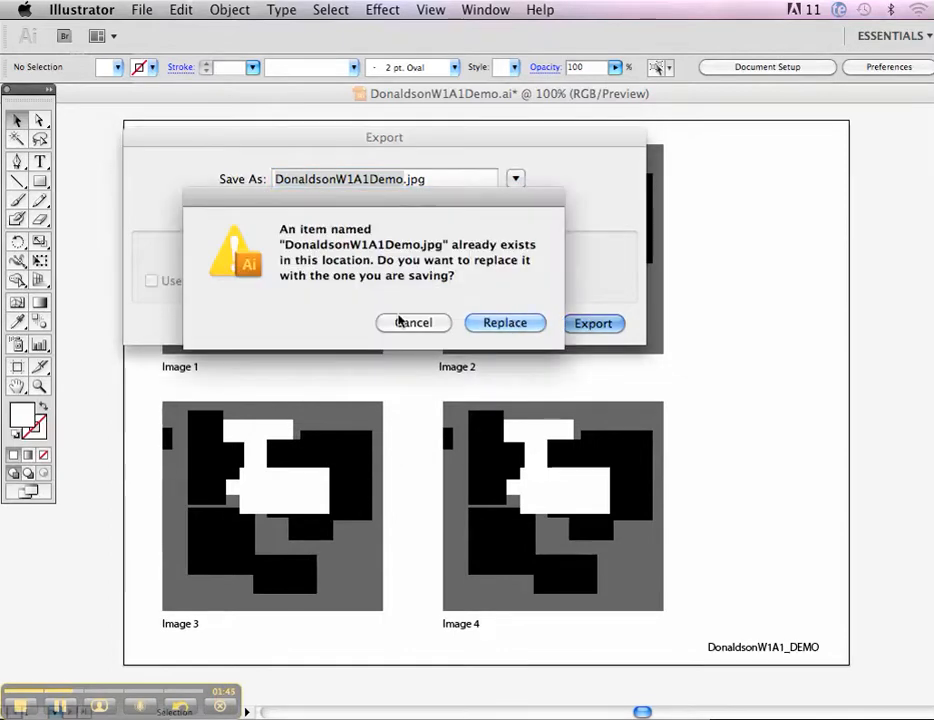
click(505, 323)
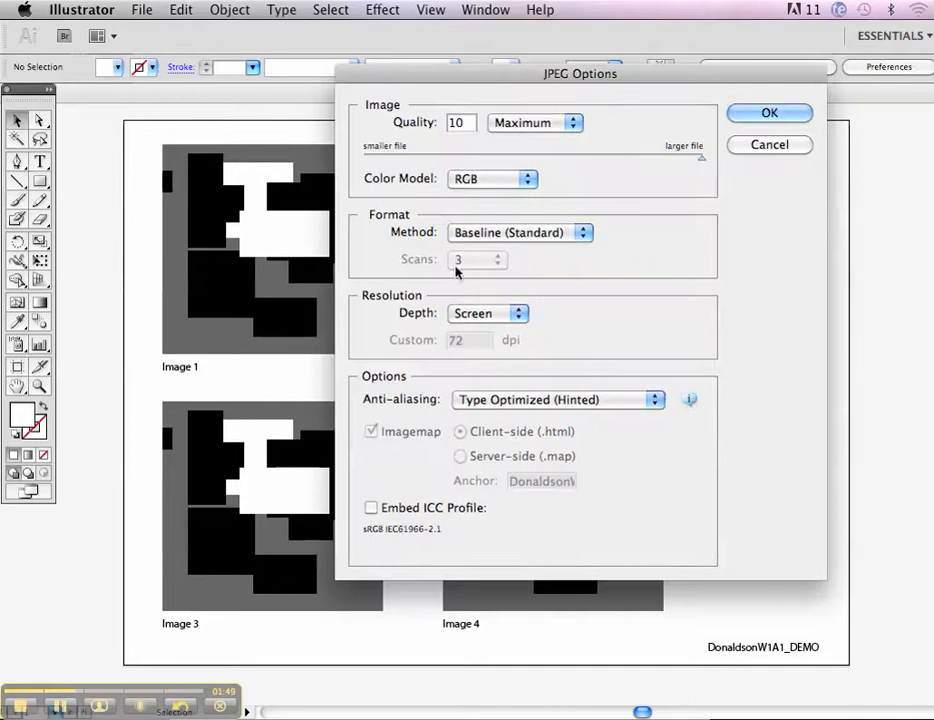
drag(494, 83, 362, 99)
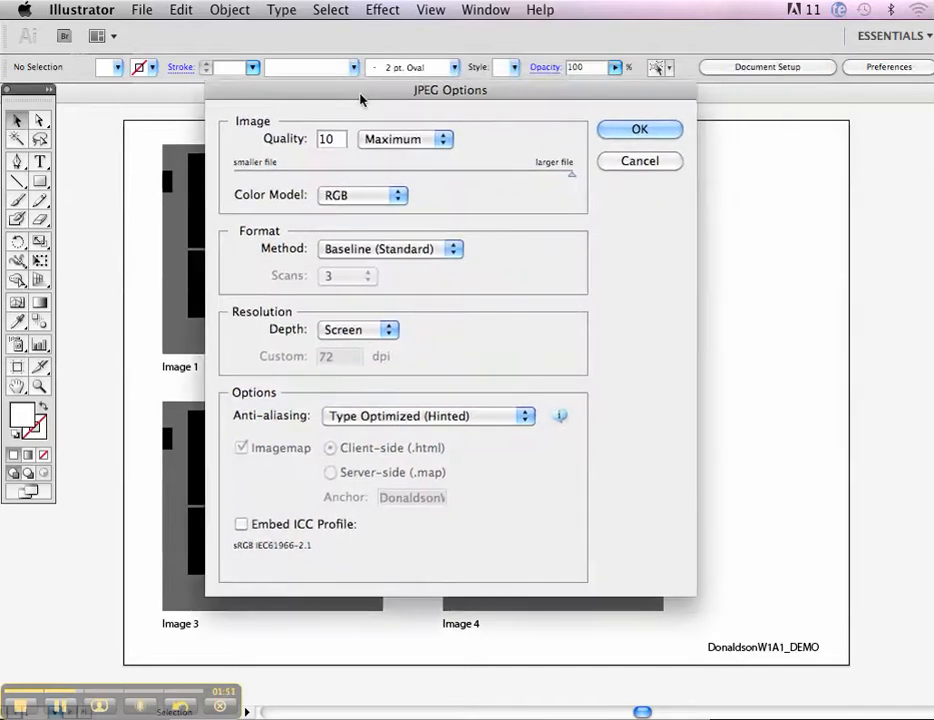
click(646, 132)
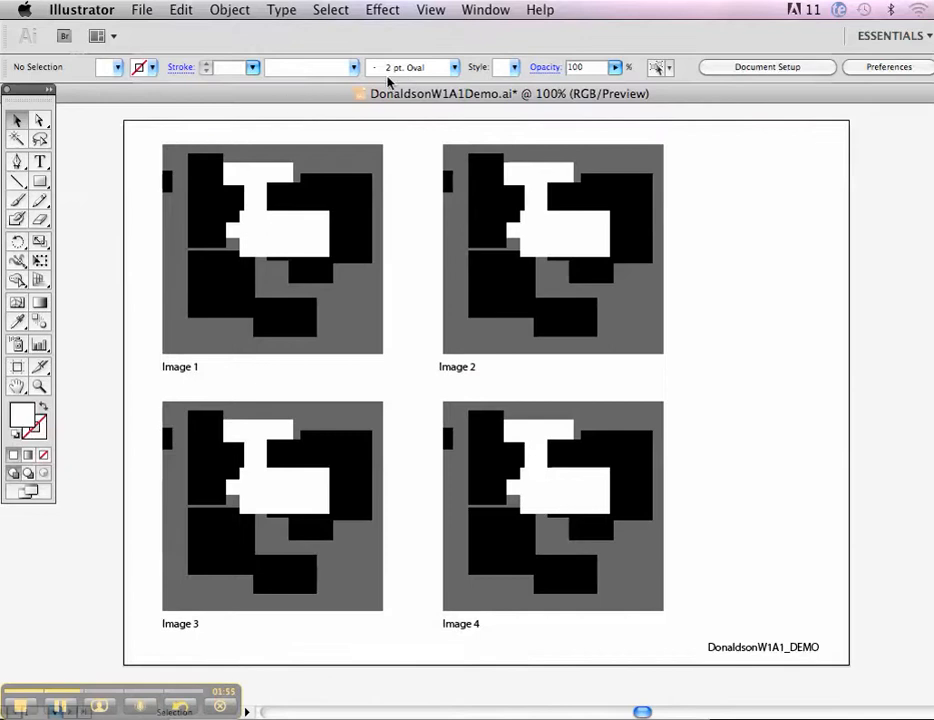
Step: Close the Illustrator document and save its changes
drag(289, 97, 303, 101)
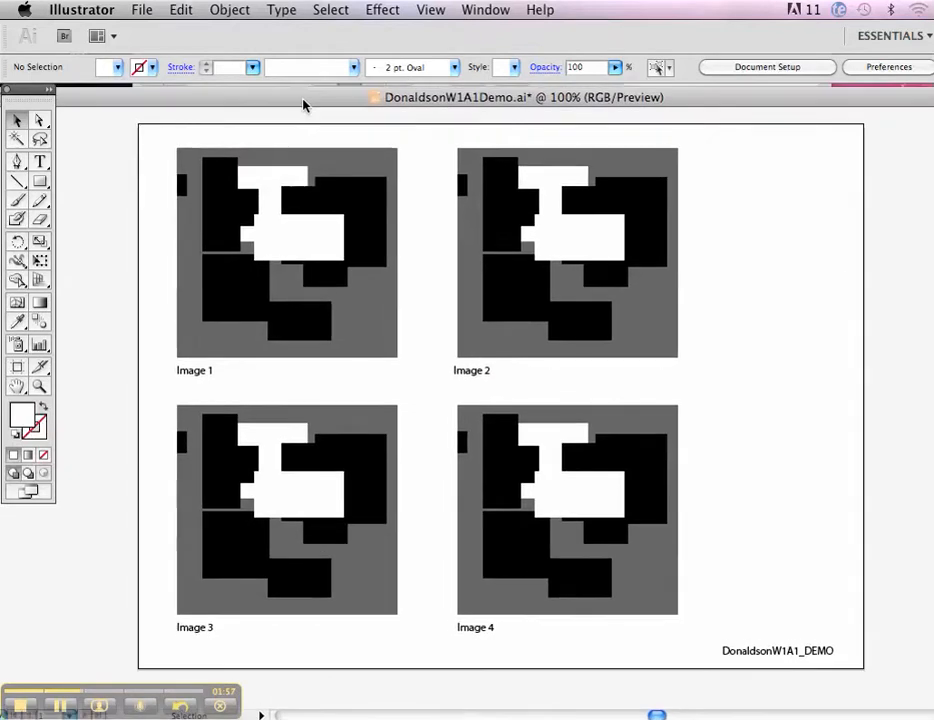
drag(103, 101, 215, 108)
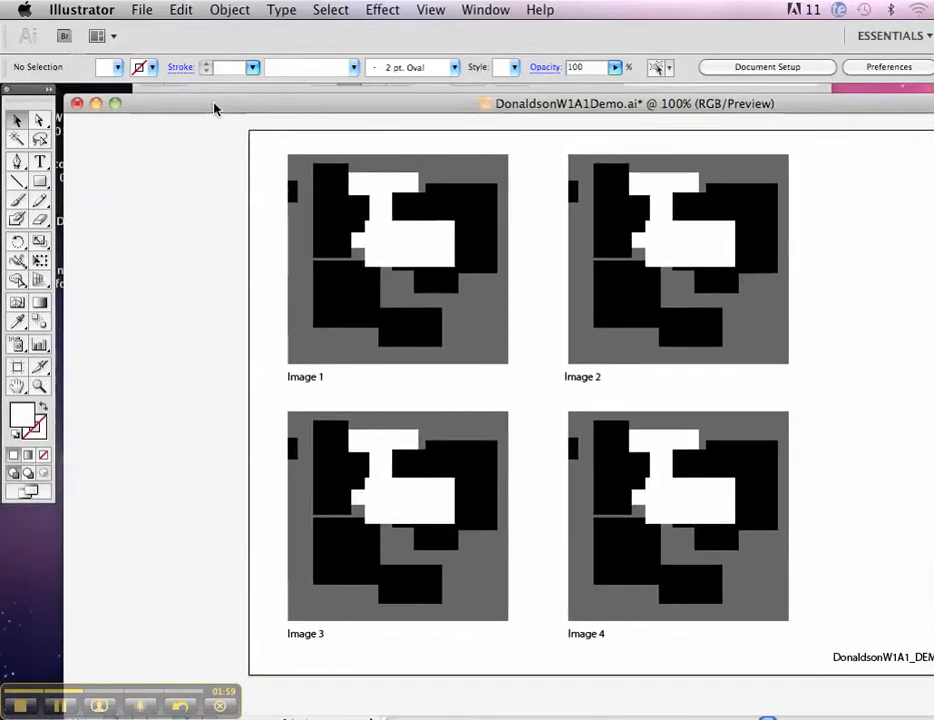
click(77, 103)
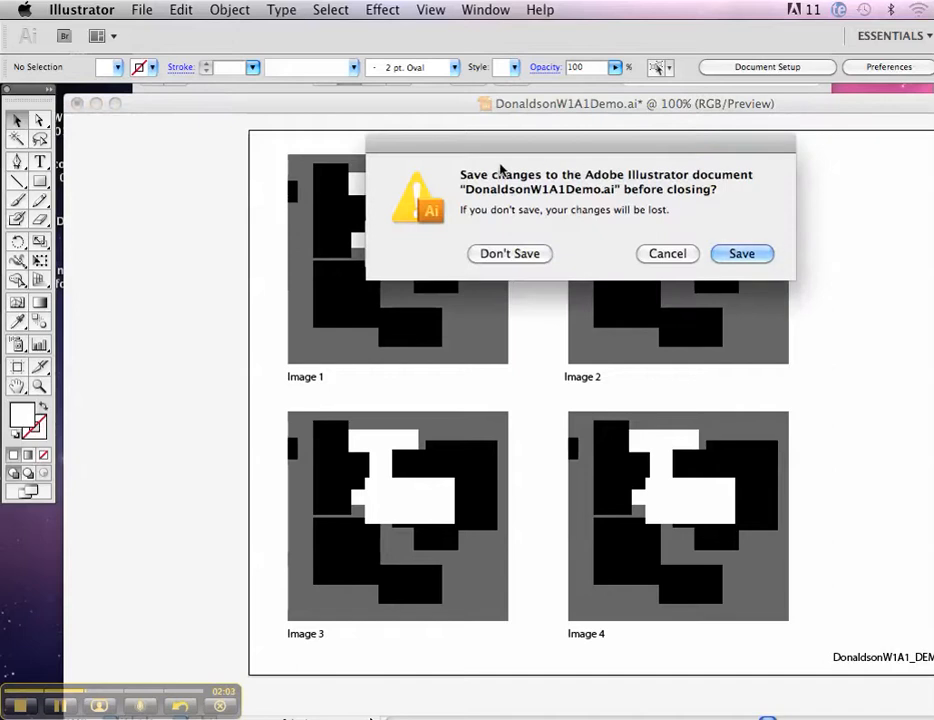
click(742, 255)
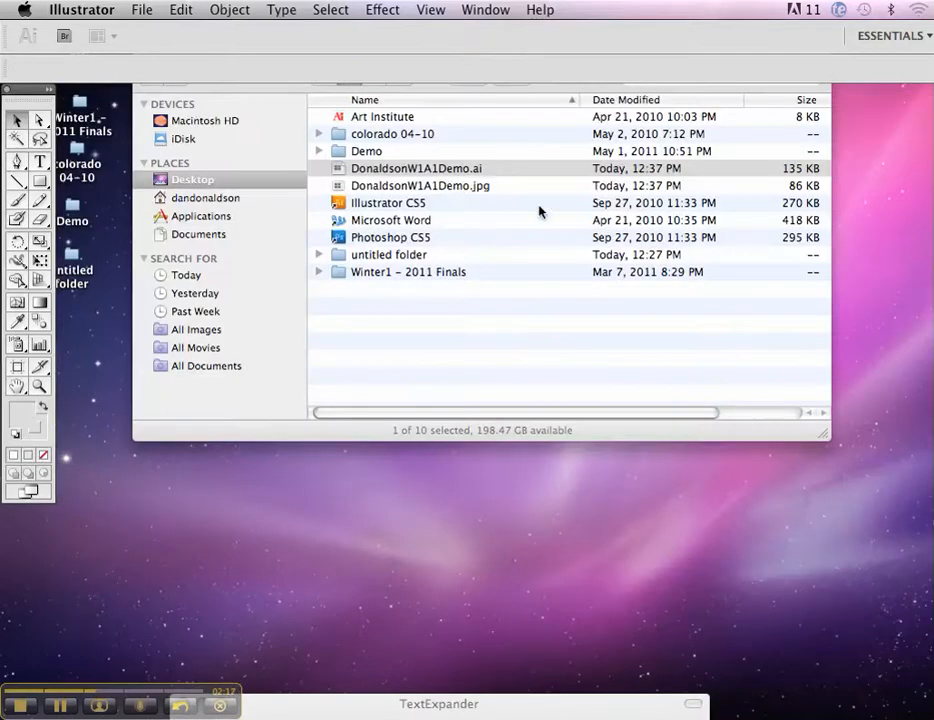
Step: Open the exported JPEG file from the Desktop folder in Photoshop
click(414, 186)
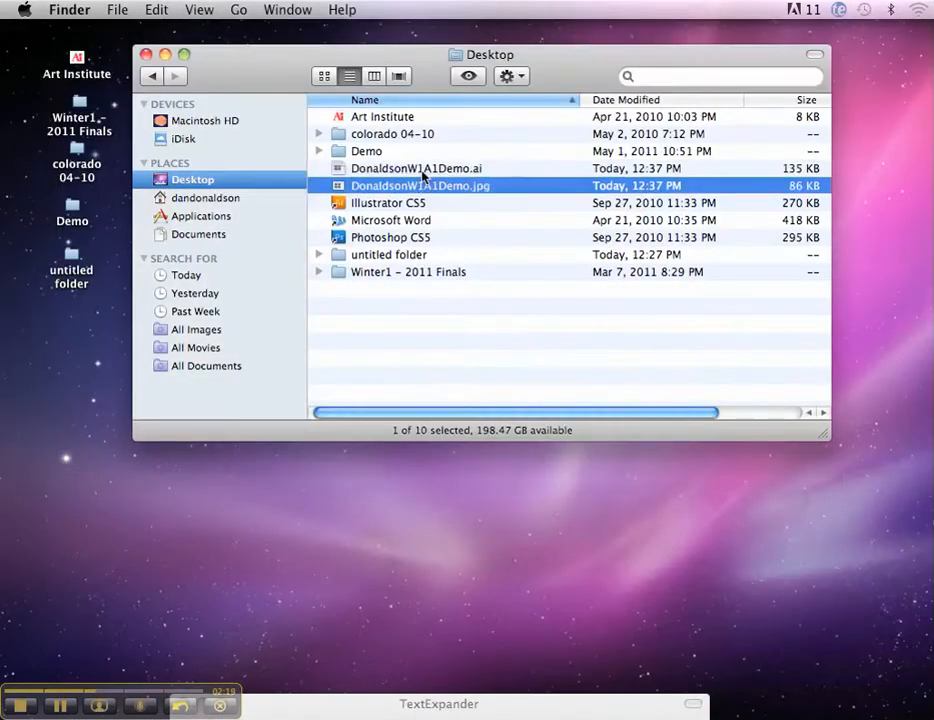
click(423, 170)
click(426, 187)
drag(421, 195, 339, 686)
drag(503, 100, 518, 101)
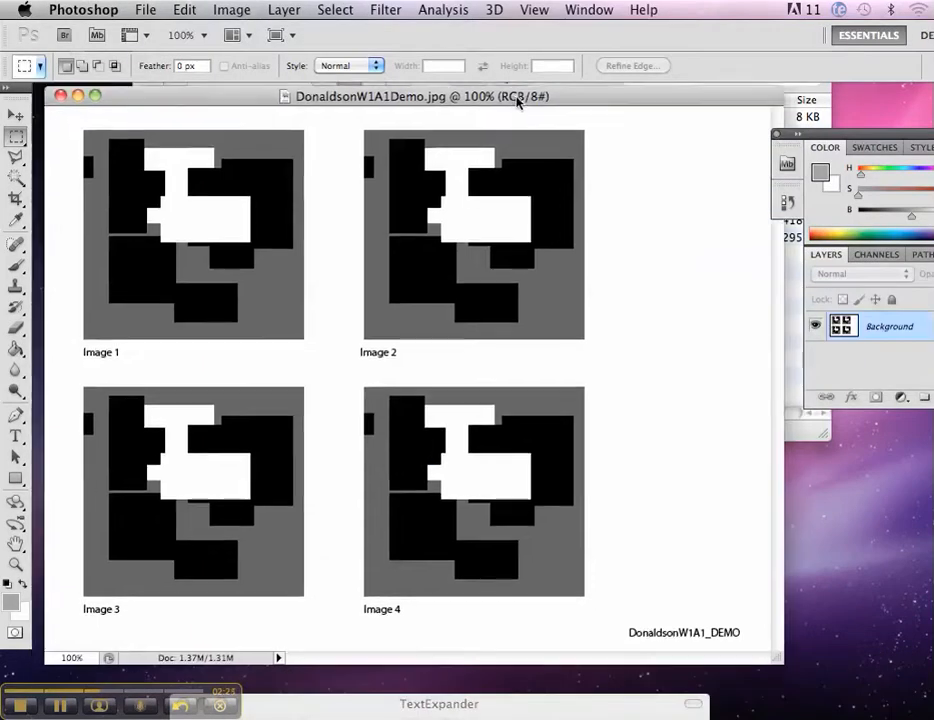
Step: Check the white margins by outlining the area from Image 1's upper-left corner to the corner label, then clear the selection
key(super+minus)
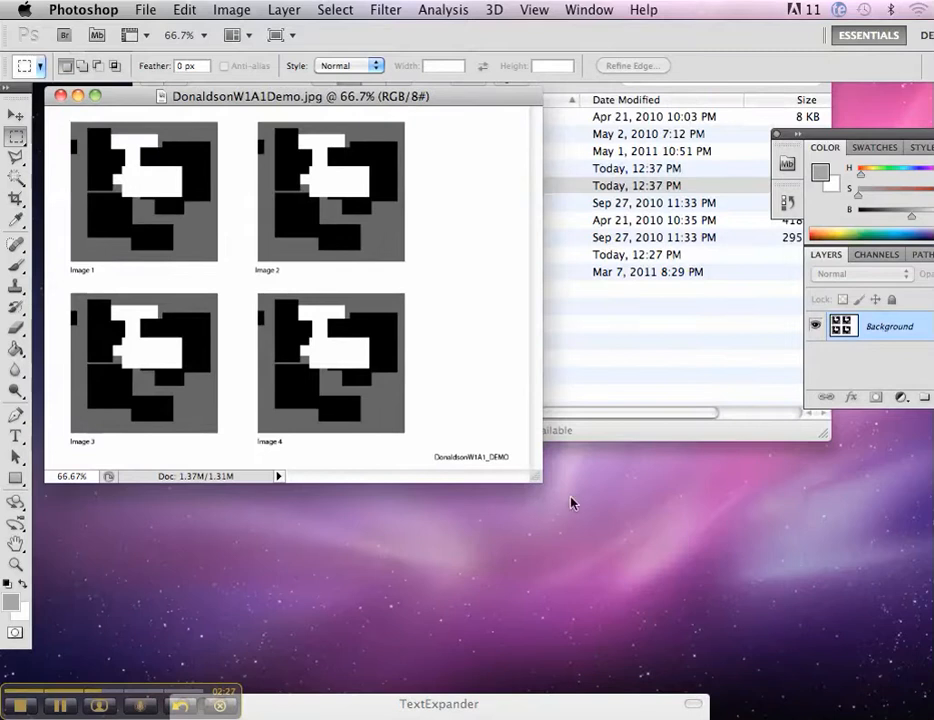
drag(537, 478, 792, 651)
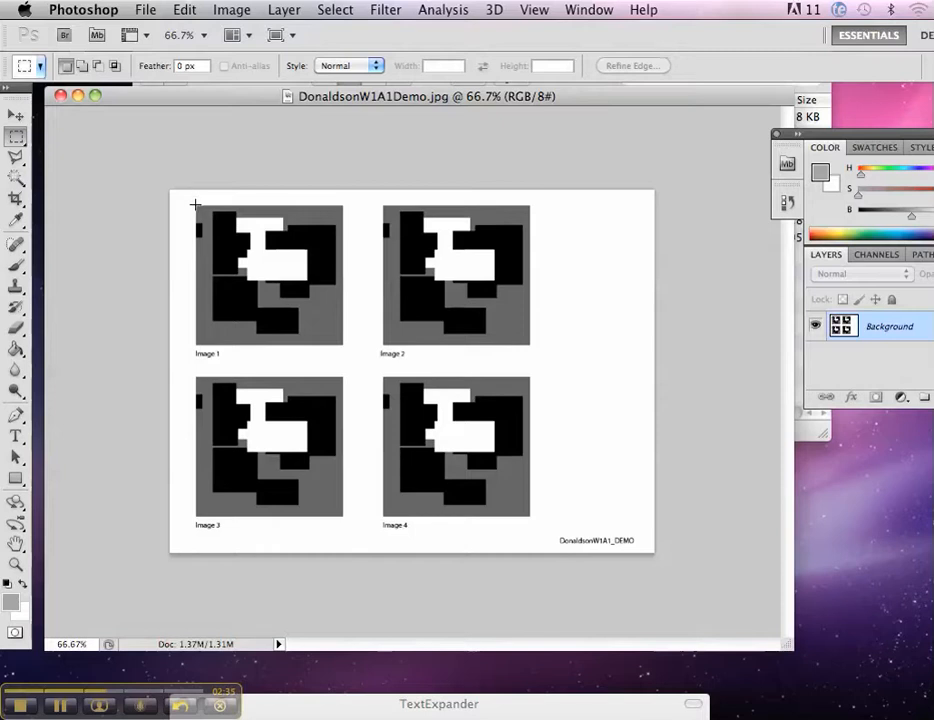
drag(195, 205, 632, 541)
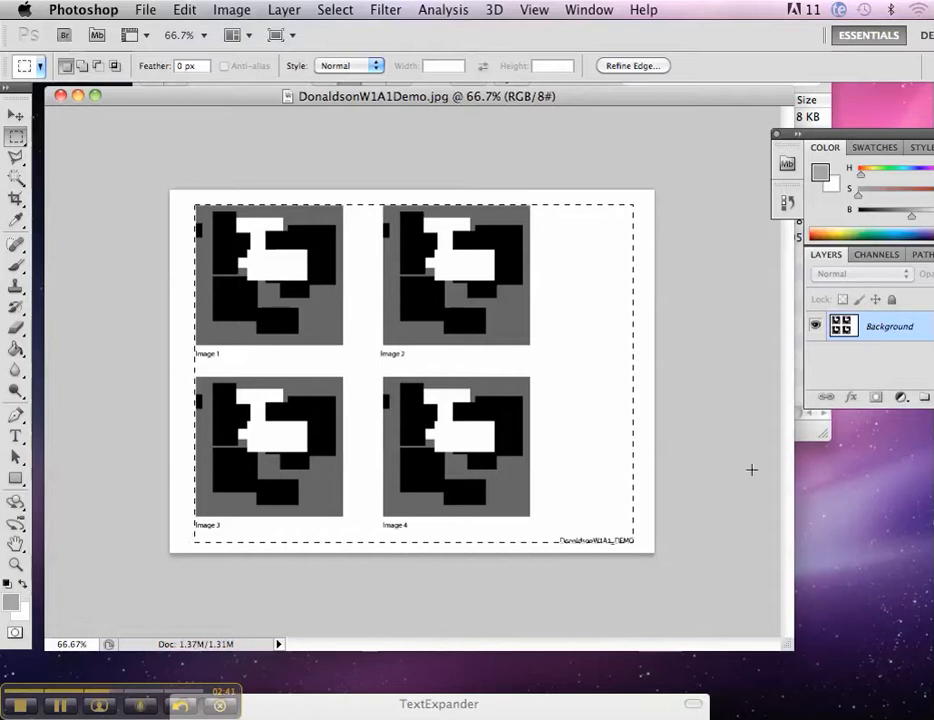
click(71, 175)
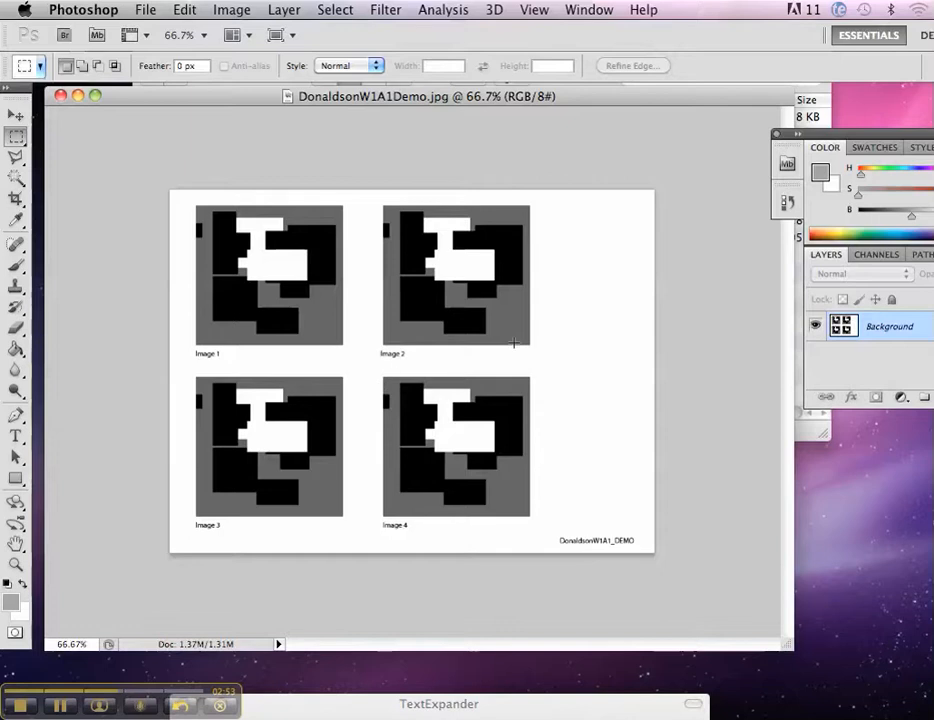
Step: Examine the exported JPEG's pixel dimensions, document size and resolution in the Image Size settings
click(222, 10)
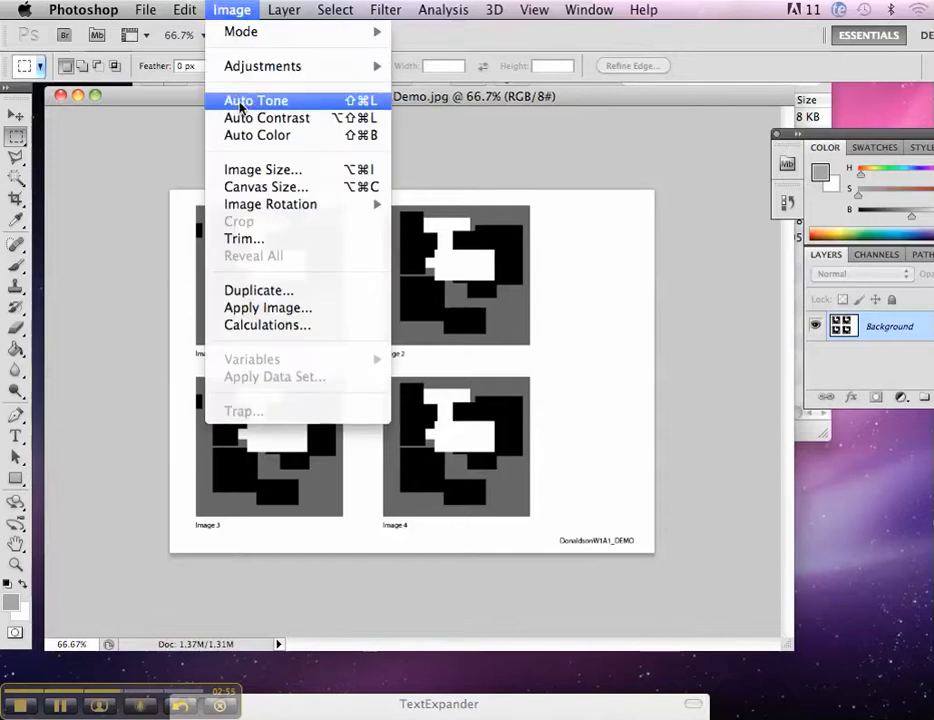
click(252, 169)
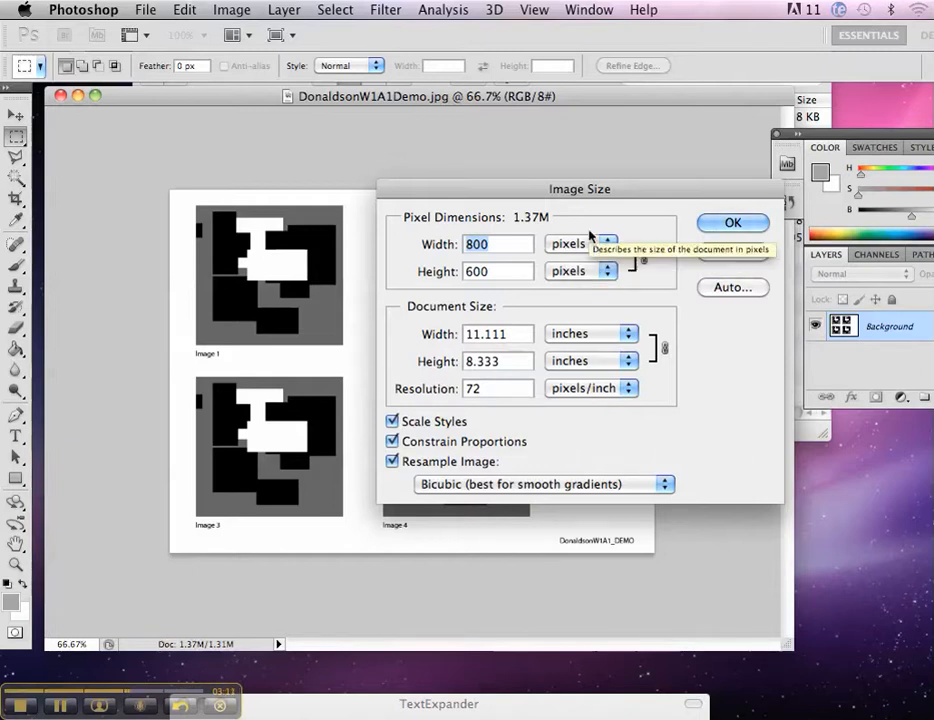
drag(476, 182, 277, 138)
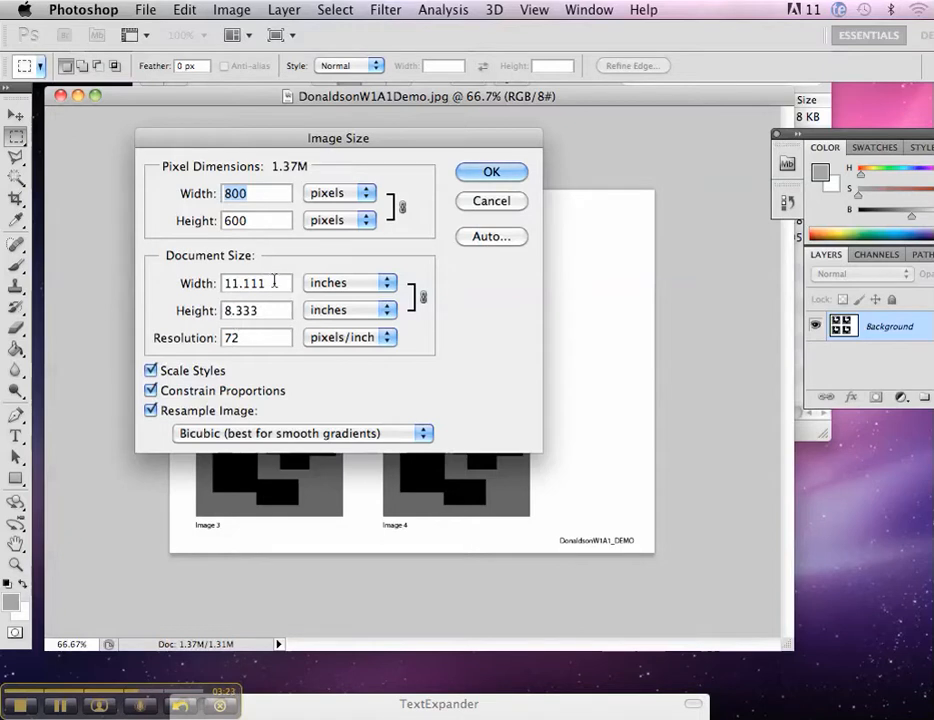
Step: Try a document width of 144 inches, followed by a height of 120 inches, and discard the image size changes
drag(277, 279, 207, 279)
text(144)
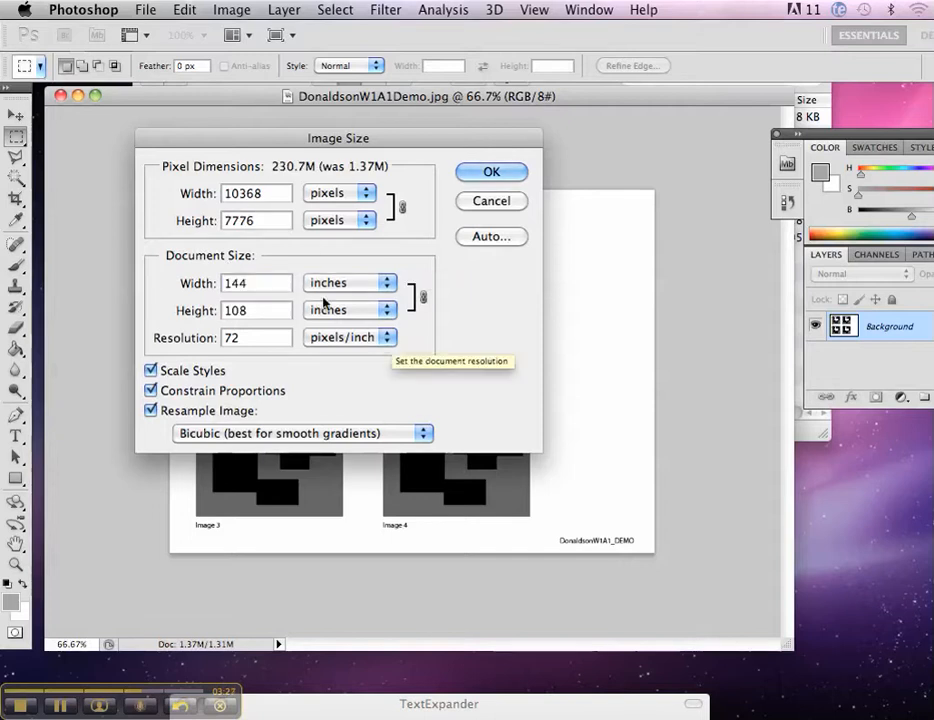
click(268, 308)
drag(268, 308, 213, 317)
text(1)
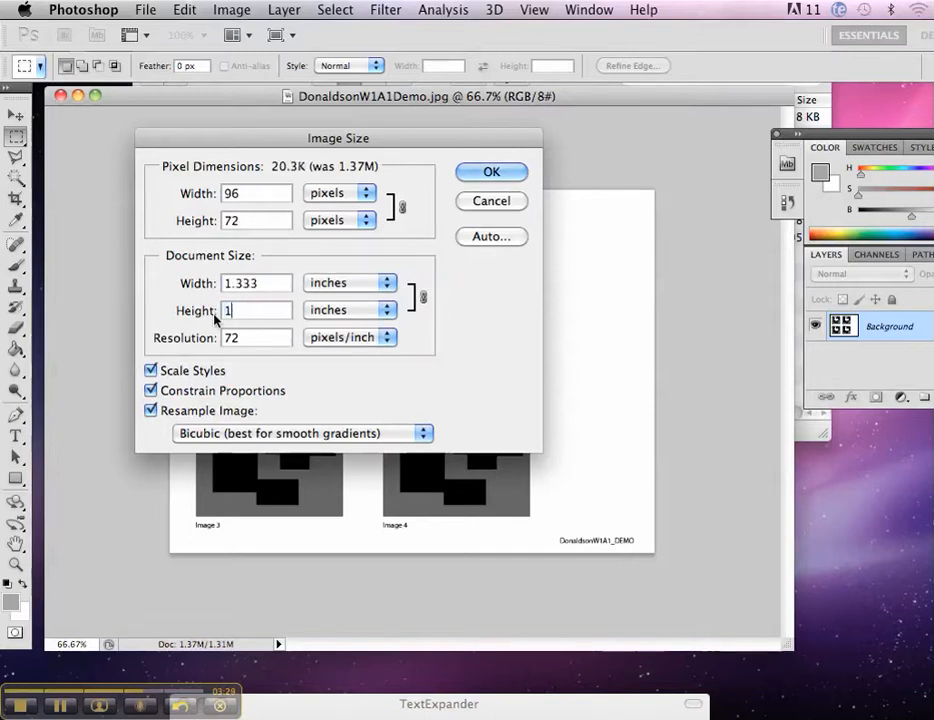
text(20)
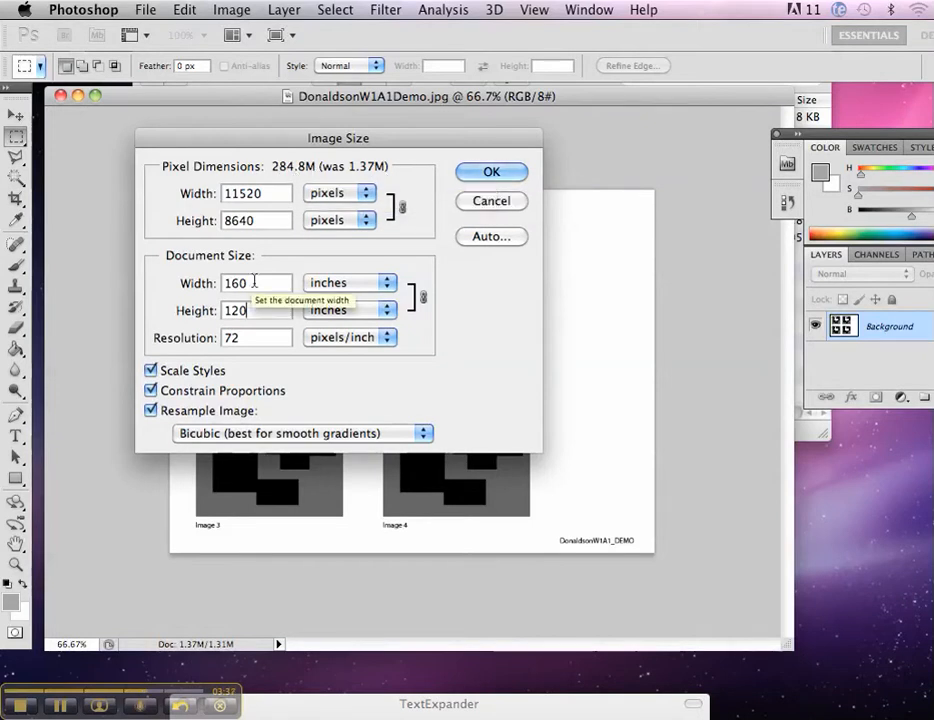
click(491, 201)
Step: Recheck the JPEG's image size, keeping the original dimensions, and close the file
click(231, 9)
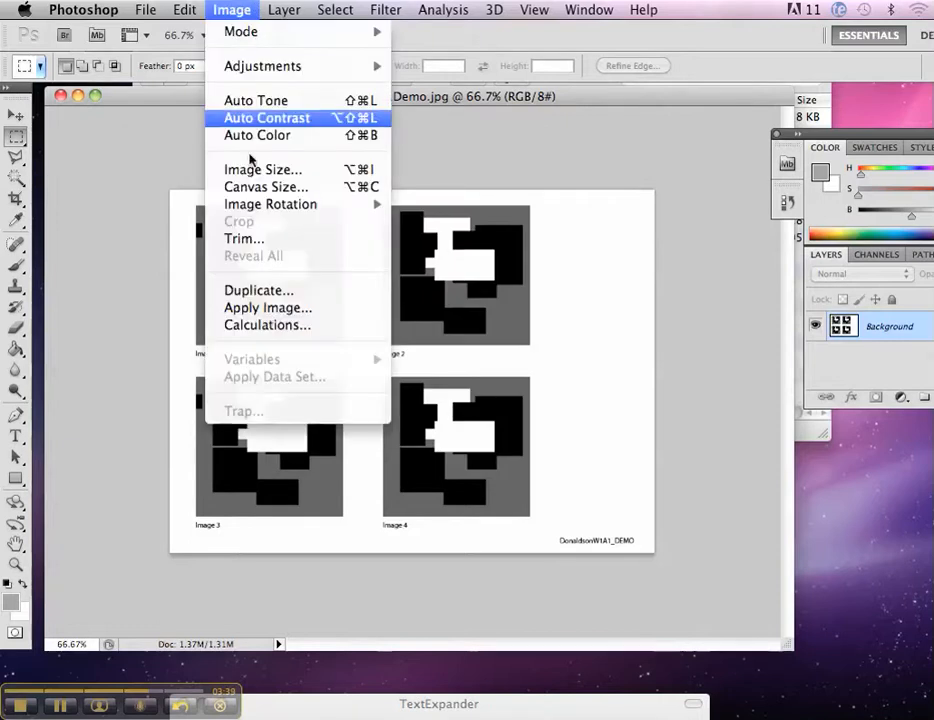
click(254, 170)
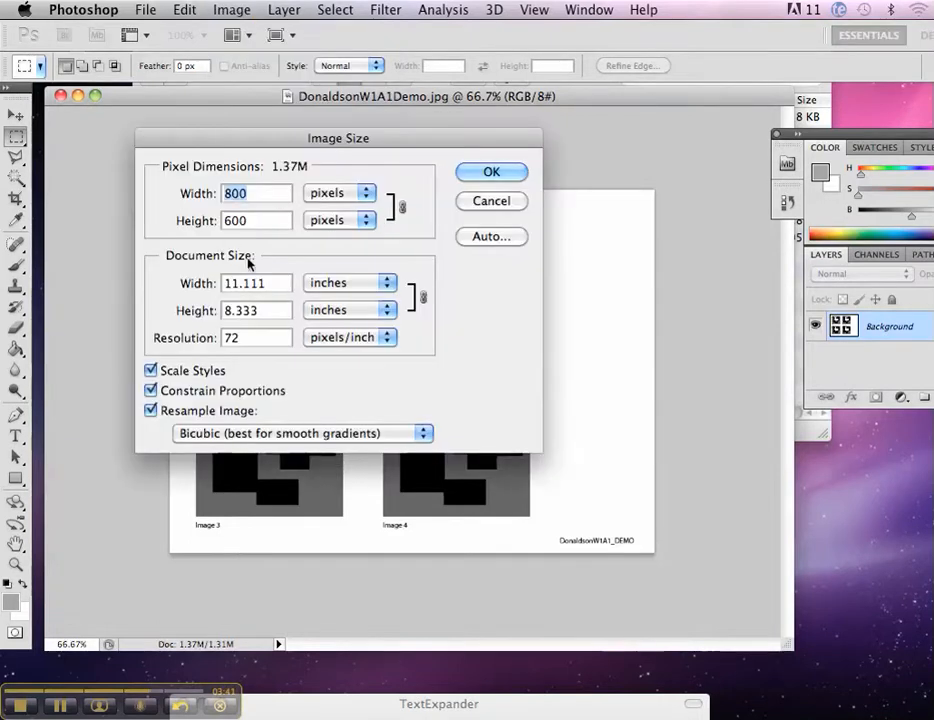
click(486, 175)
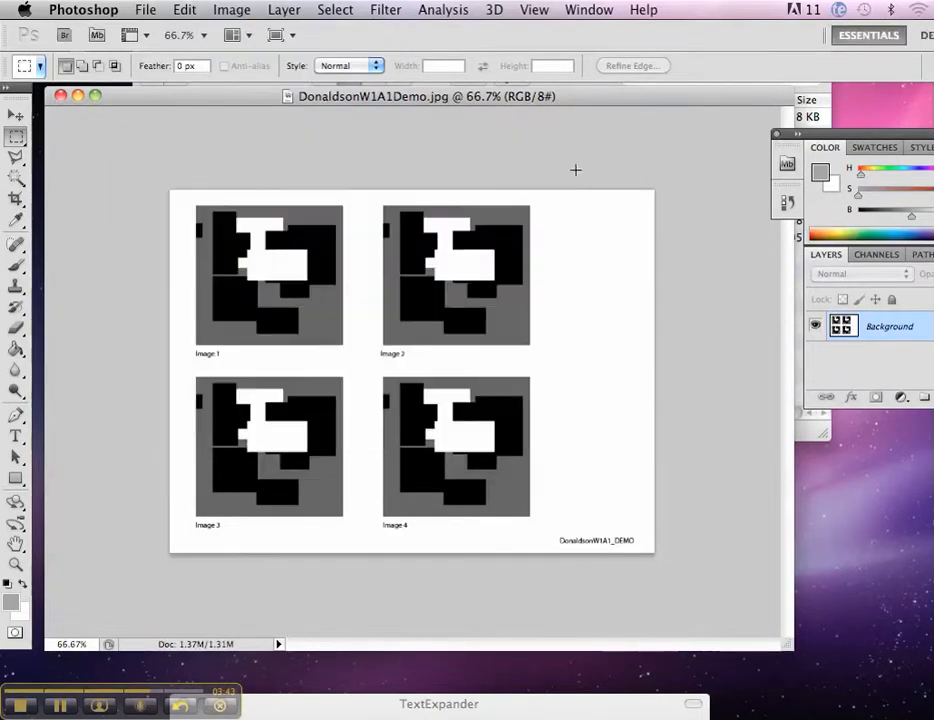
drag(432, 98, 438, 96)
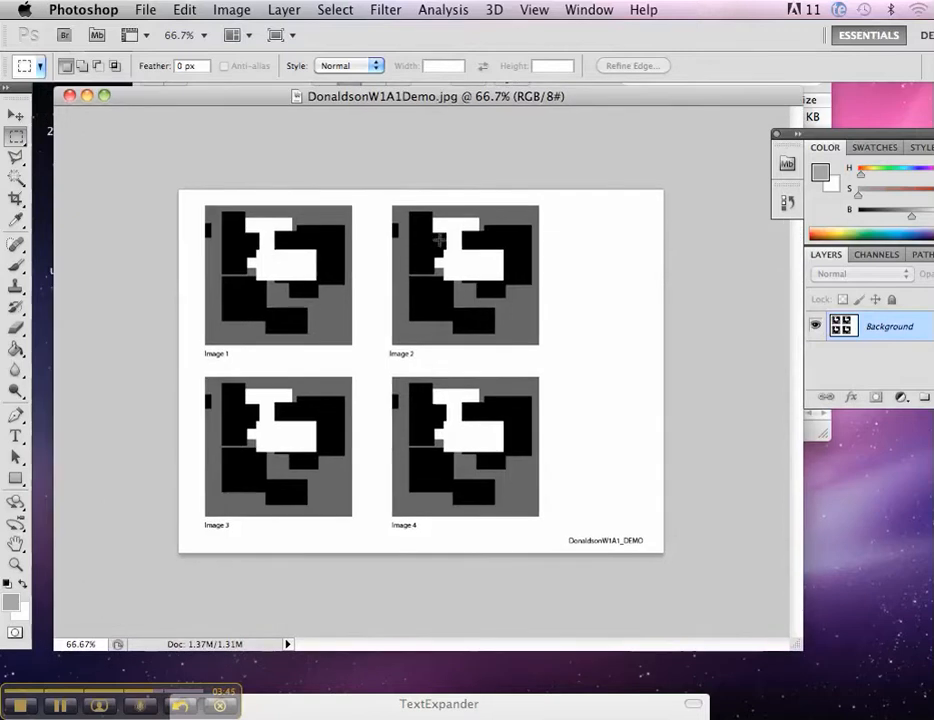
click(70, 96)
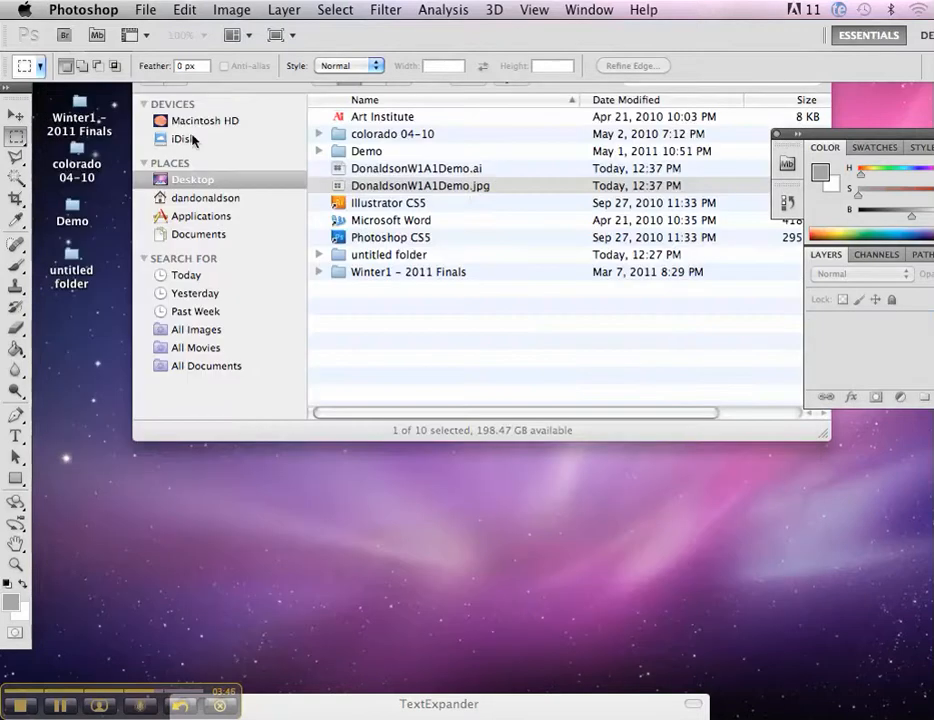
Step: Review the exported JPEG and the .ai source file in the Desktop folder, and reopen the .ai document in Illustrator
click(472, 190)
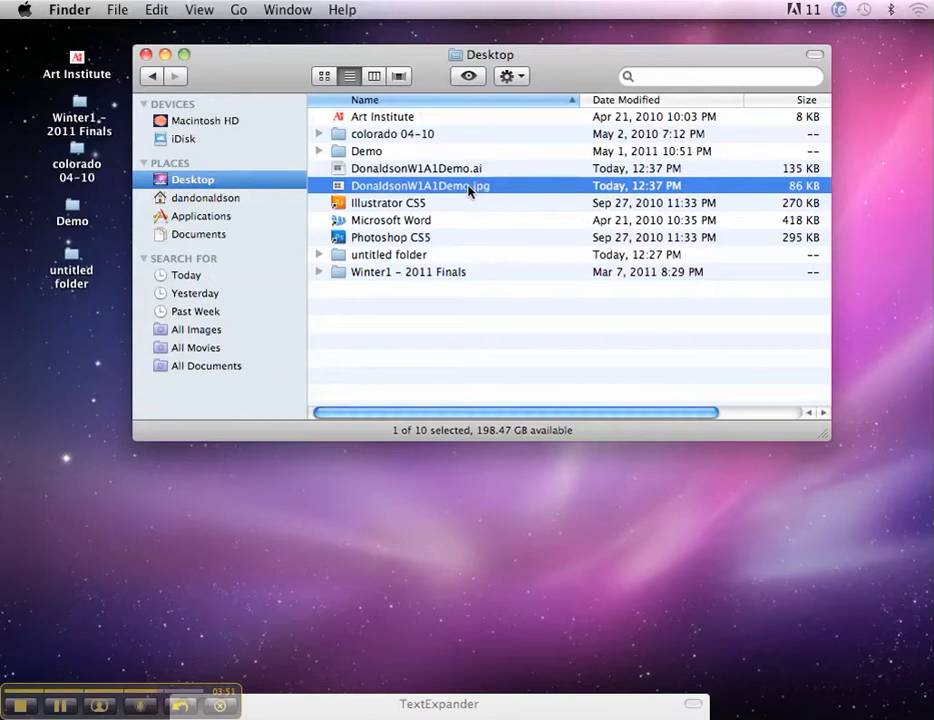
click(448, 169)
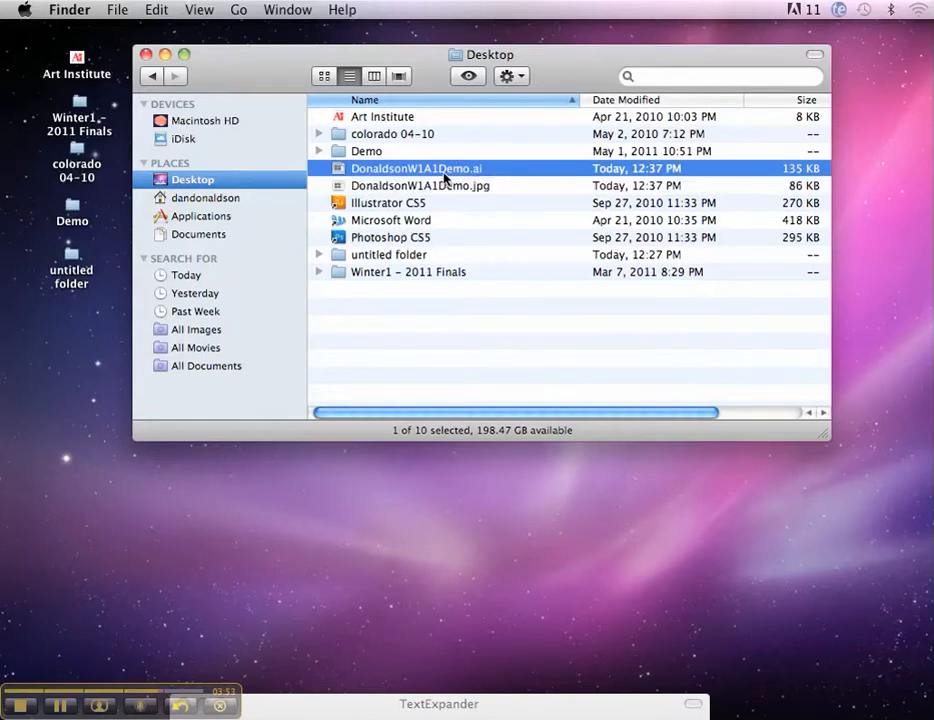
click(383, 673)
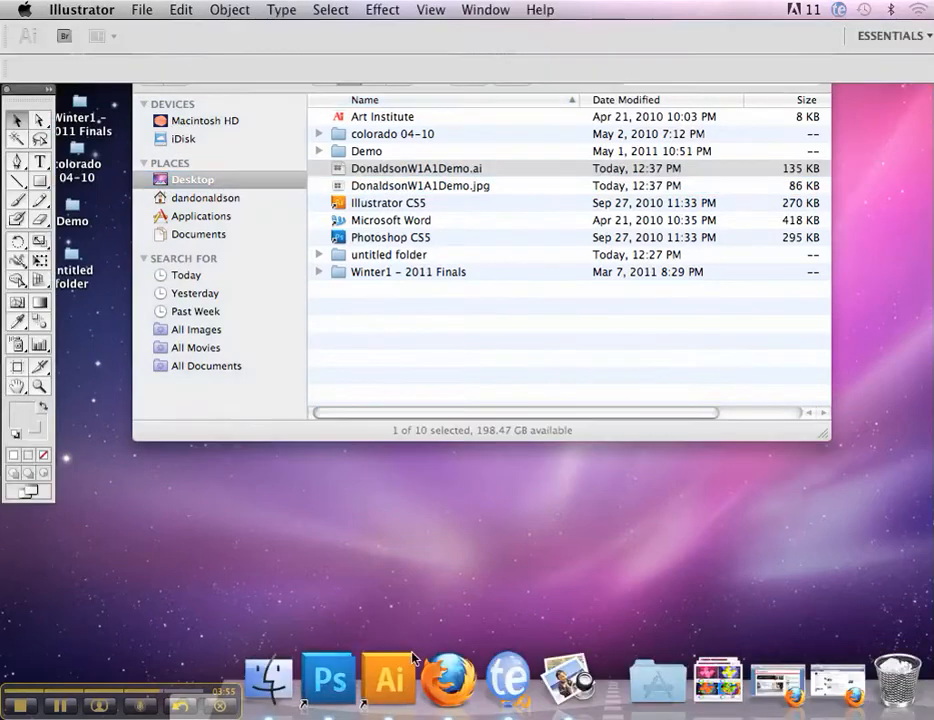
click(738, 246)
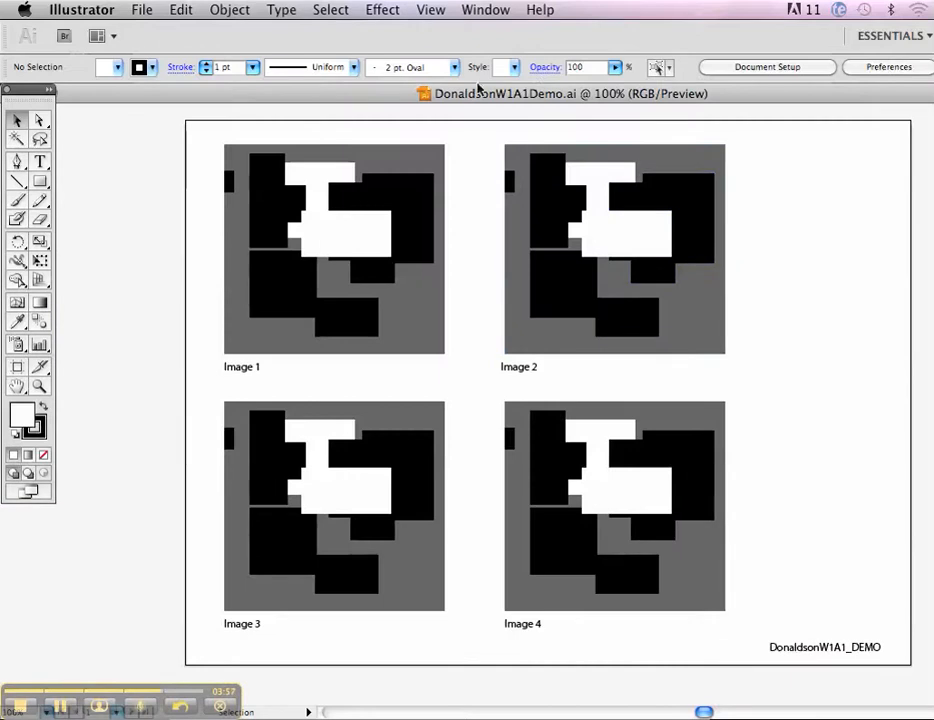
Step: In Image 2, fill the white shape with black and color the lower-left black shape white, sampled from Image 1 with the Eyedropper
drag(459, 93, 438, 96)
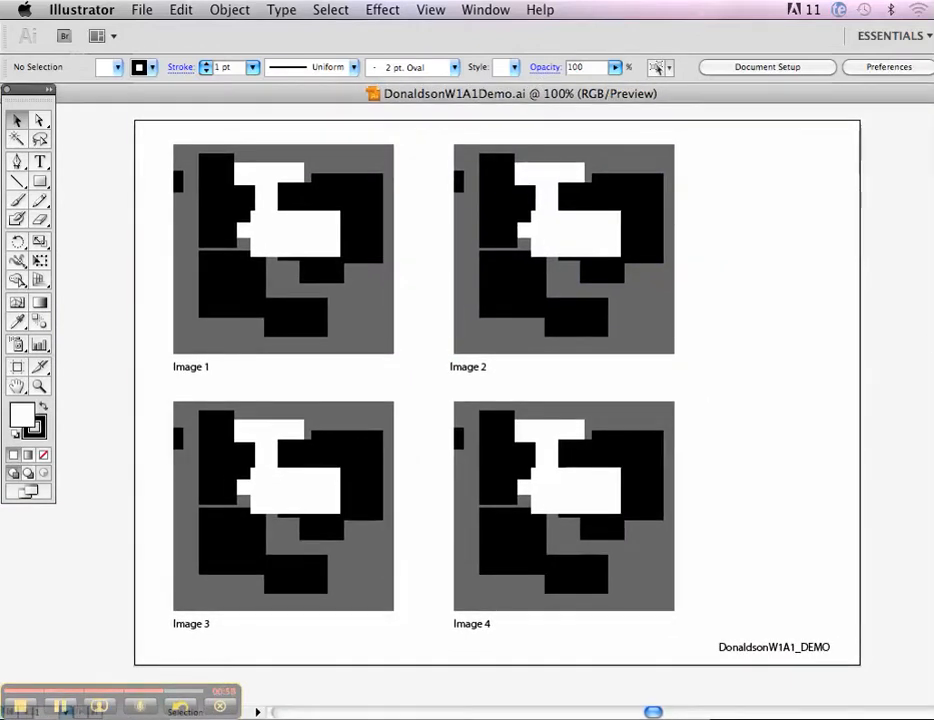
drag(931, 285, 580, 240)
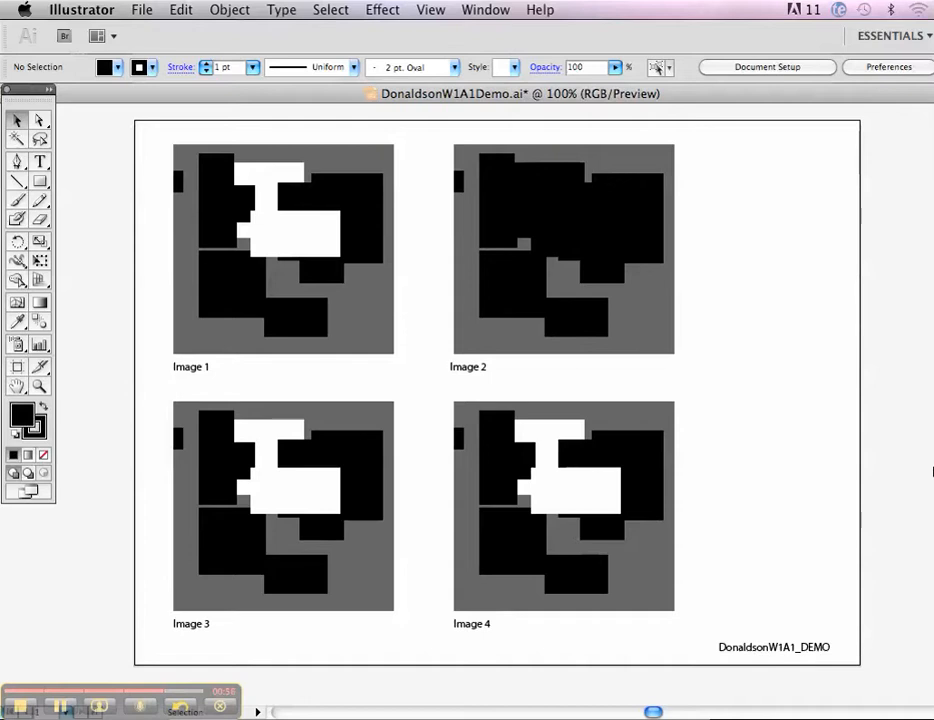
key(i)
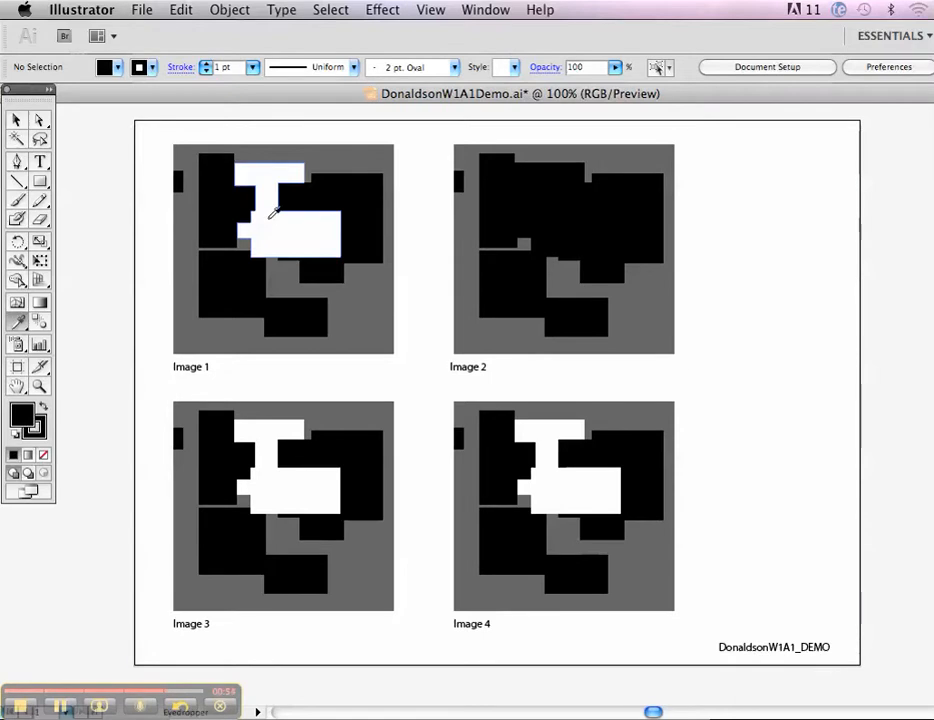
click(273, 211)
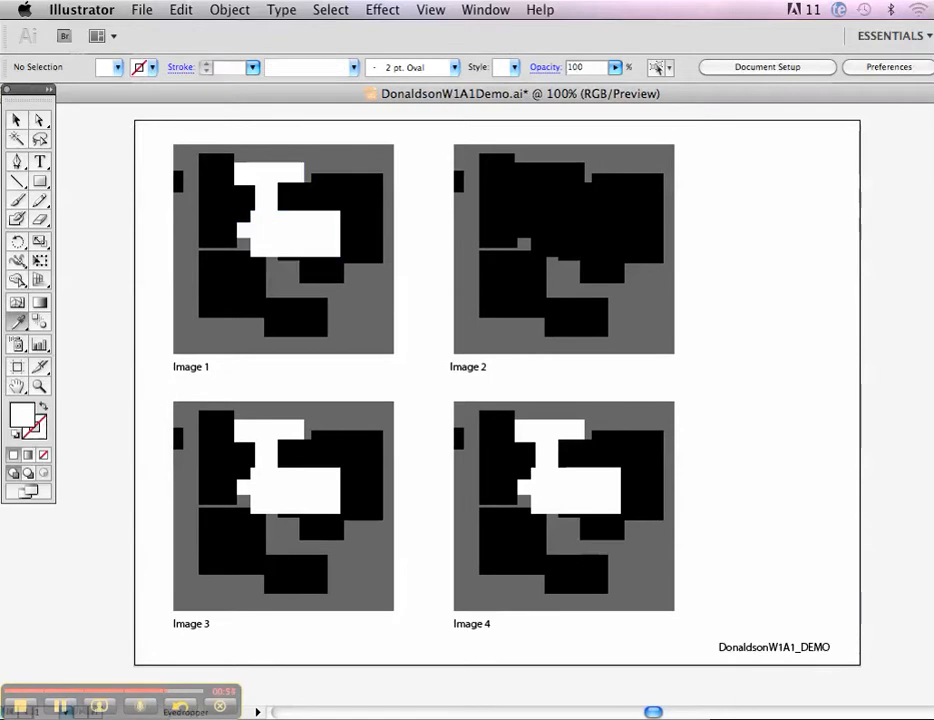
alt+click(552, 330)
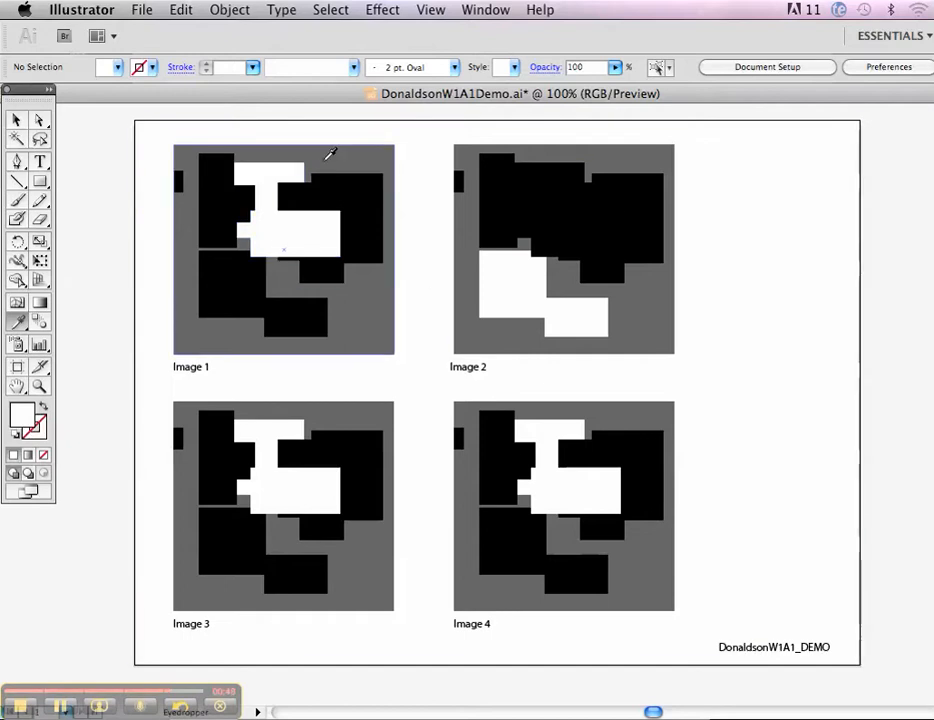
drag(310, 98, 314, 98)
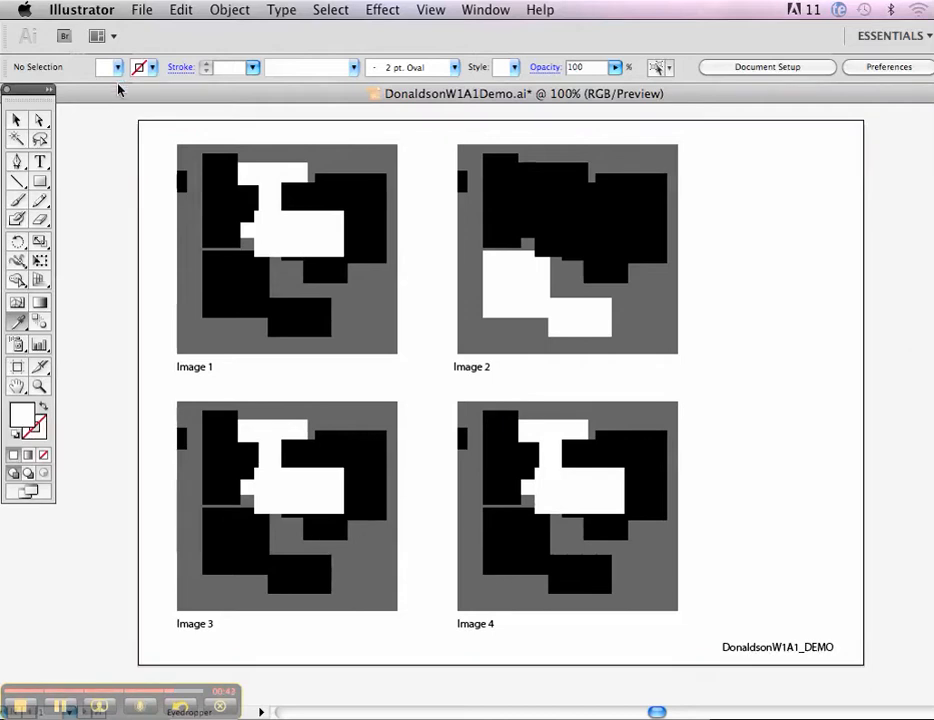
drag(119, 91, 147, 99)
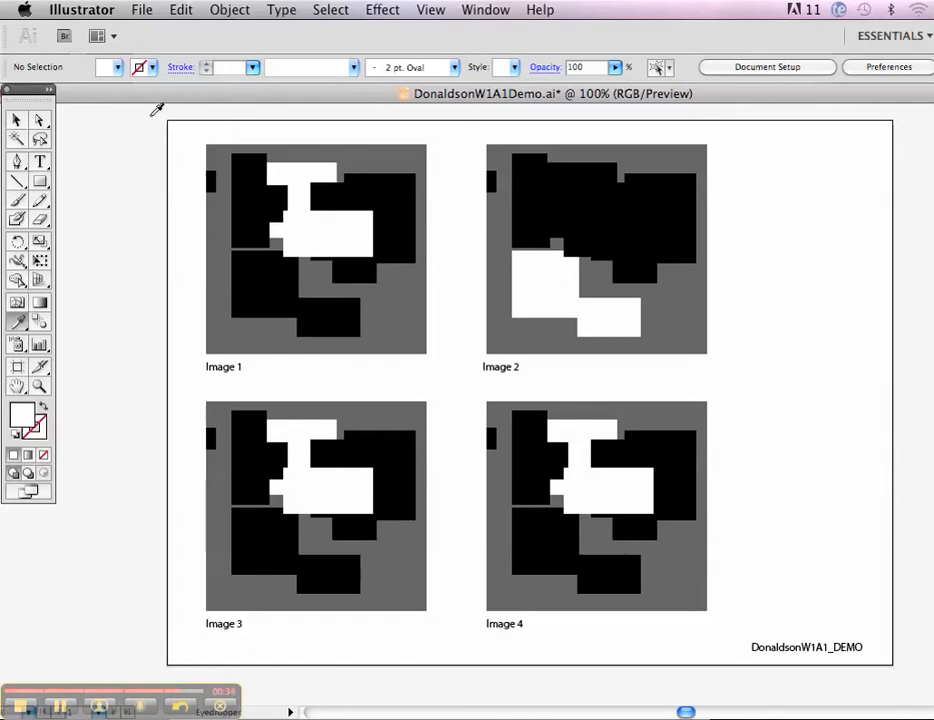
key(F12)
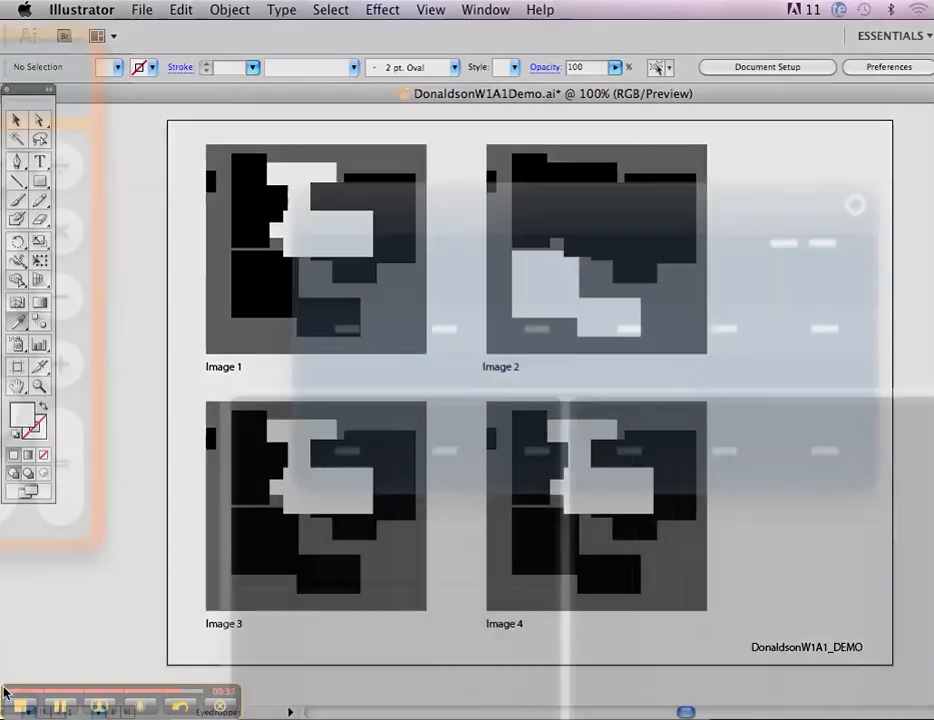